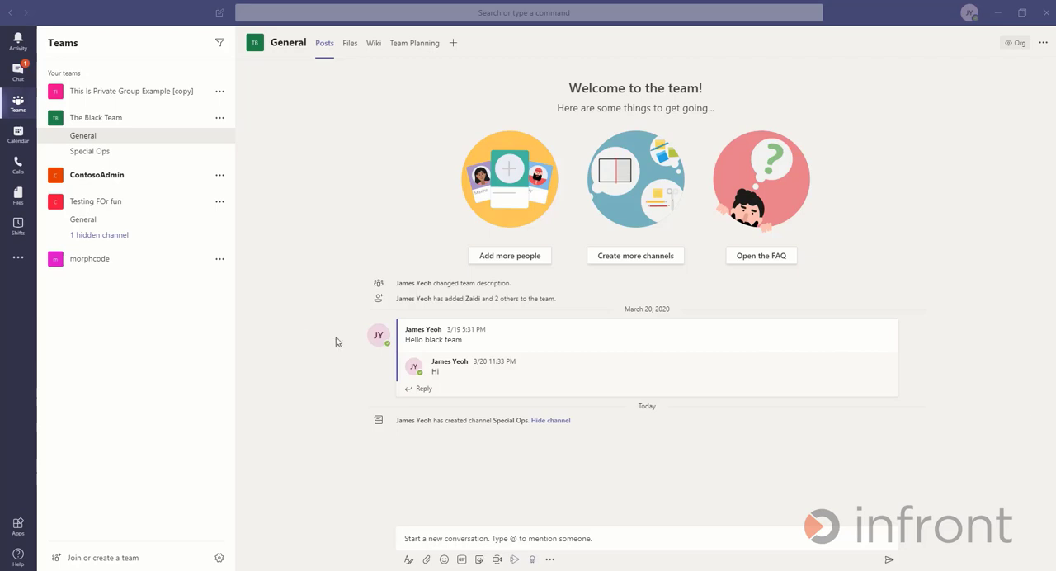
- Create a private team from scratch named HR with the description "Teams for HR to collaborate"
{"action": "left_click", "coordinate": [12, 105]}
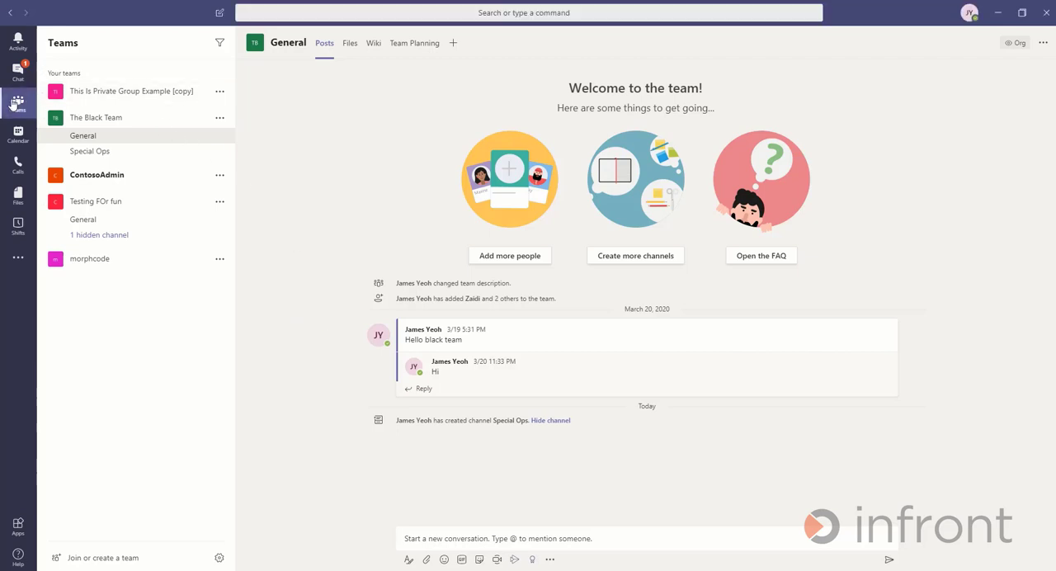
{"action": "left_click", "coordinate": [115, 560]}
{"action": "left_click", "coordinate": [342, 179]}
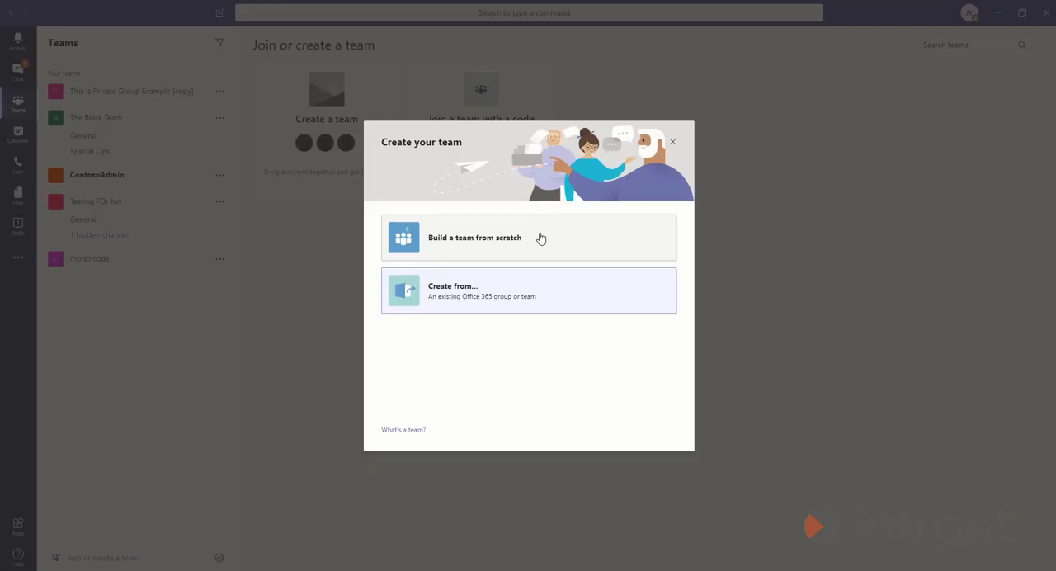
{"action": "left_click", "coordinate": [541, 239]}
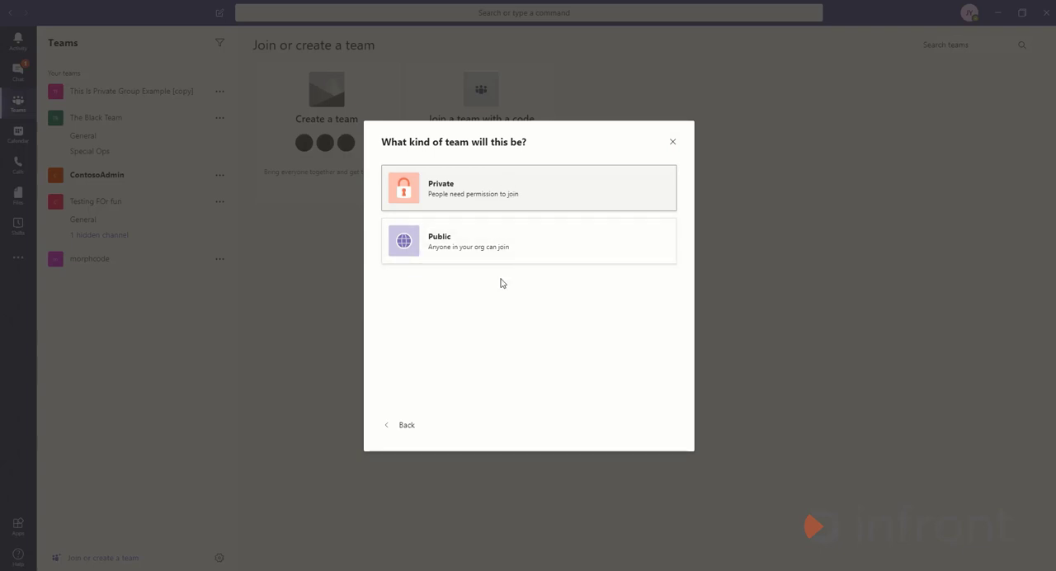
{"action": "left_click", "coordinate": [491, 192]}
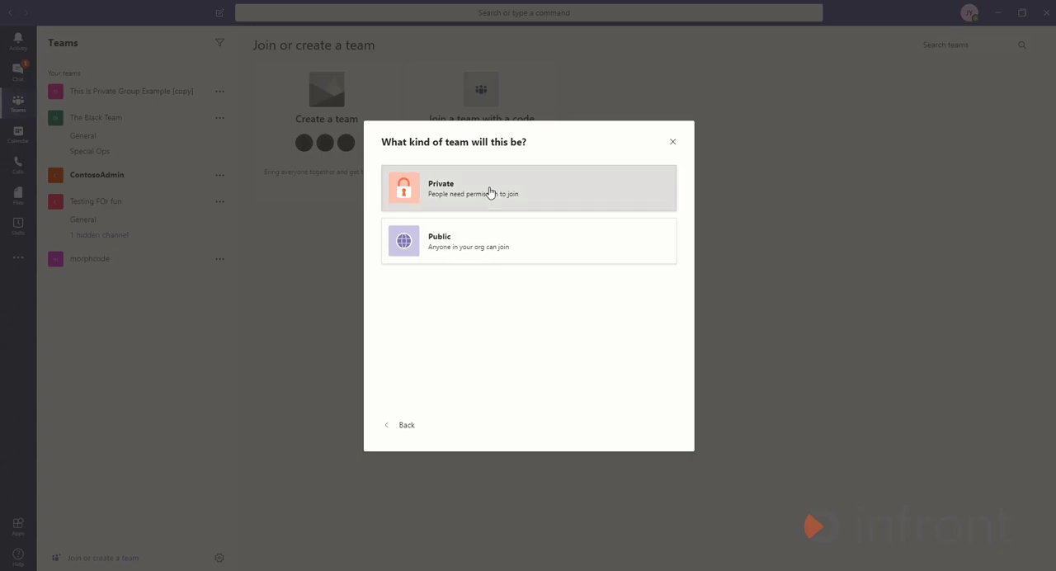
{"action": "type", "text": "HR"}
{"action": "left_click", "coordinate": [489, 243]}
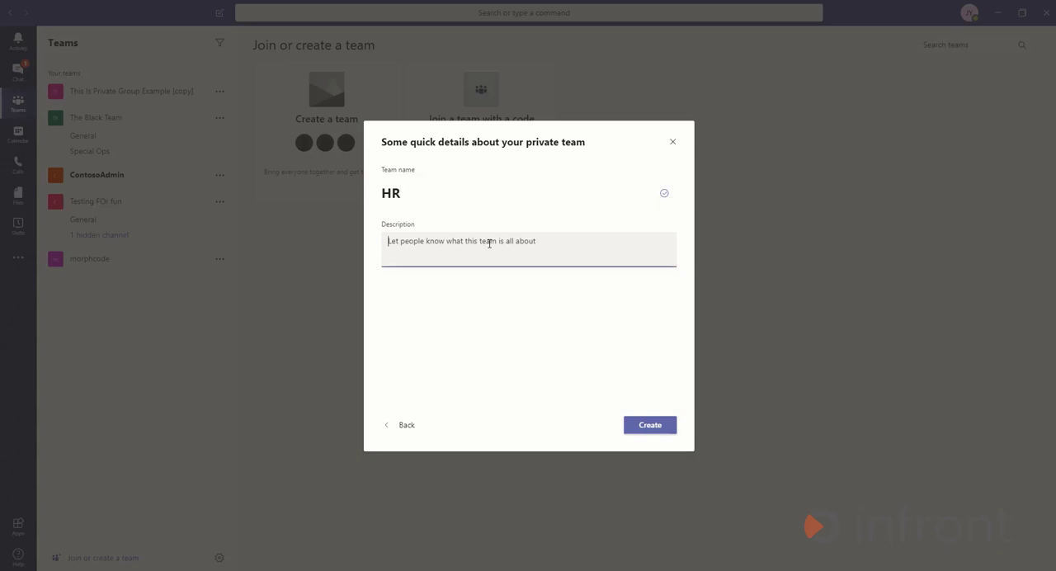
{"action": "type", "text": "Teams for HR to collaborate"}
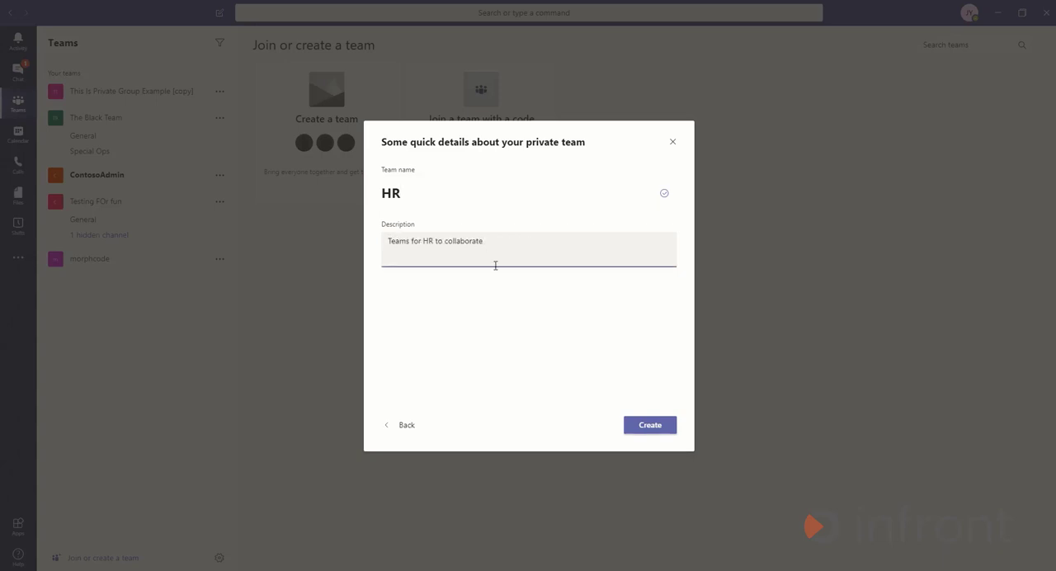
{"action": "left_click", "coordinate": [650, 425]}
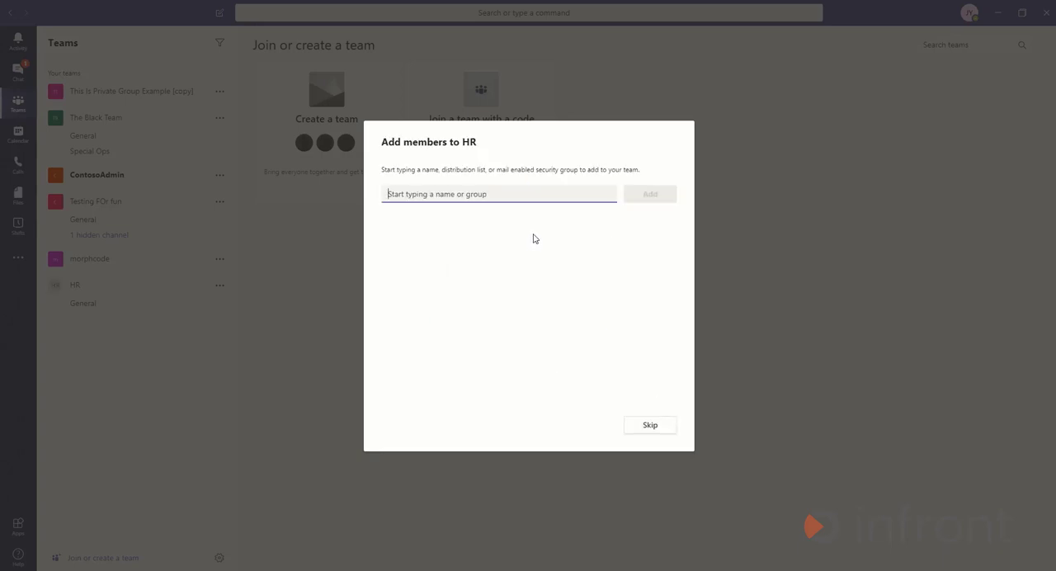
- Search for two colleagues by name and add both to the HR team
{"action": "type", "text": "zaidi"}
{"action": "left_click", "coordinate": [533, 231]}
{"action": "type", "text": "aaron"}
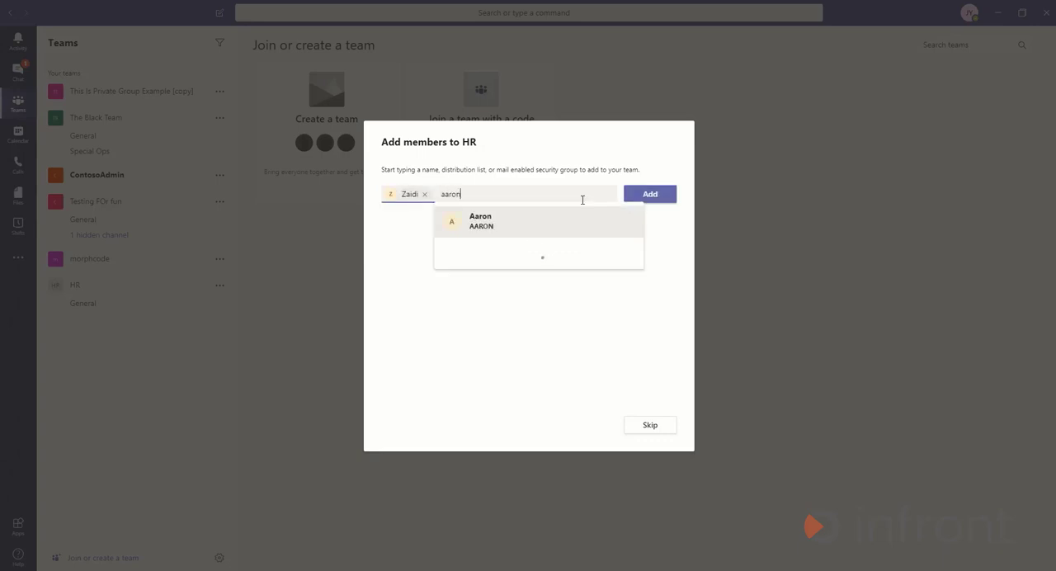
{"action": "left_click", "coordinate": [574, 225]}
{"action": "left_click", "coordinate": [649, 196]}
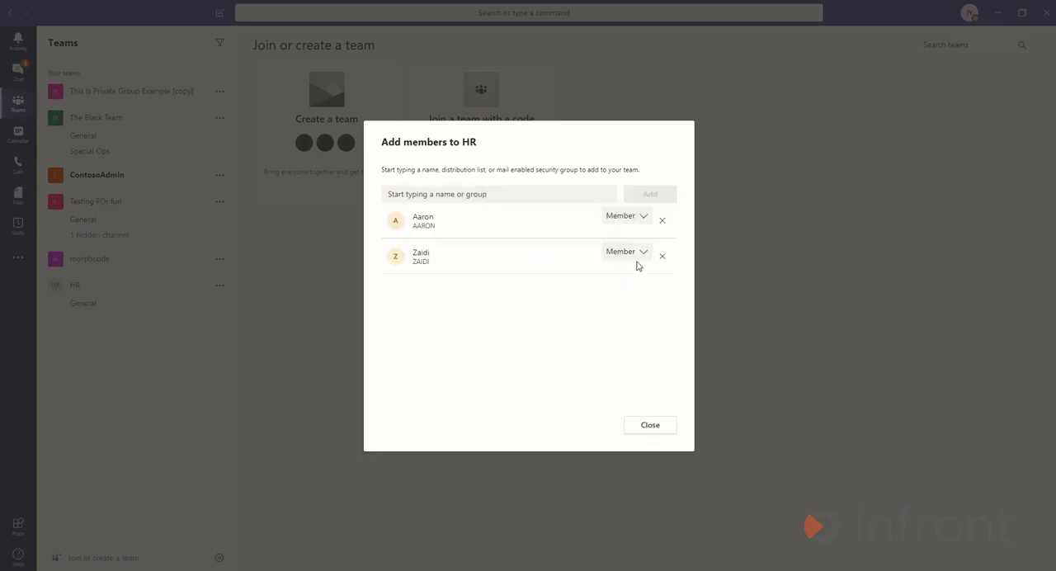
- Set the first listed new member's role to Owner and finish adding members to the HR team
{"action": "left_click", "coordinate": [644, 221]}
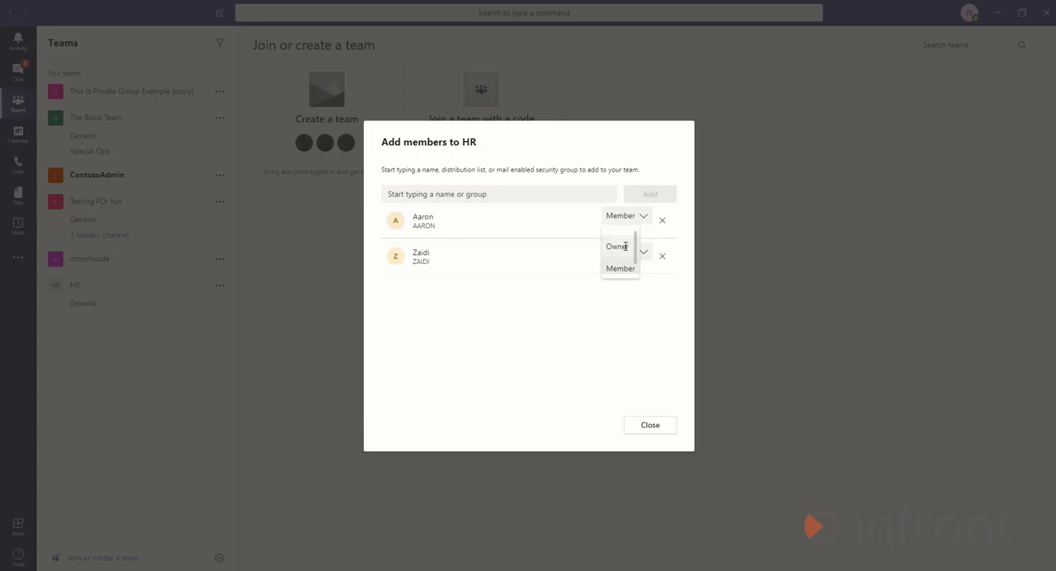
{"action": "left_click", "coordinate": [626, 246]}
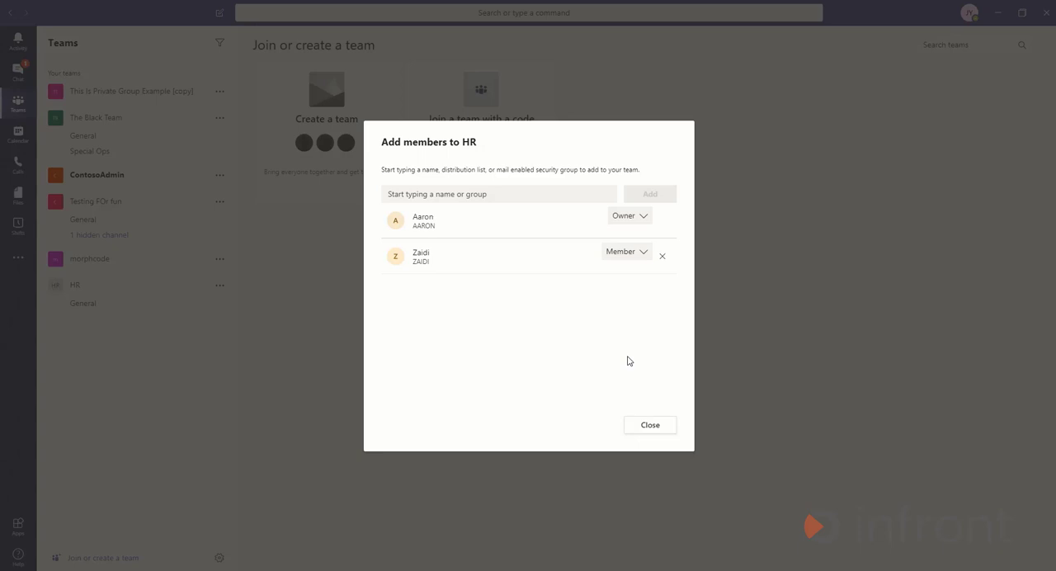
{"action": "left_click", "coordinate": [640, 426]}
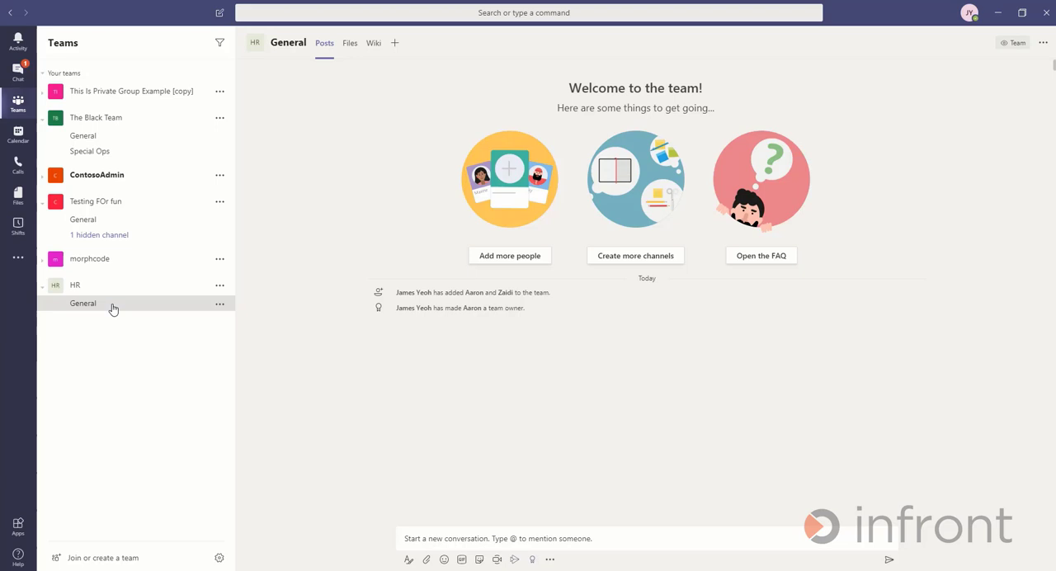
- Add a channel named Leaves Related to the HR team with Standard privacy, accessible to everyone on the team
{"action": "left_click", "coordinate": [220, 288]}
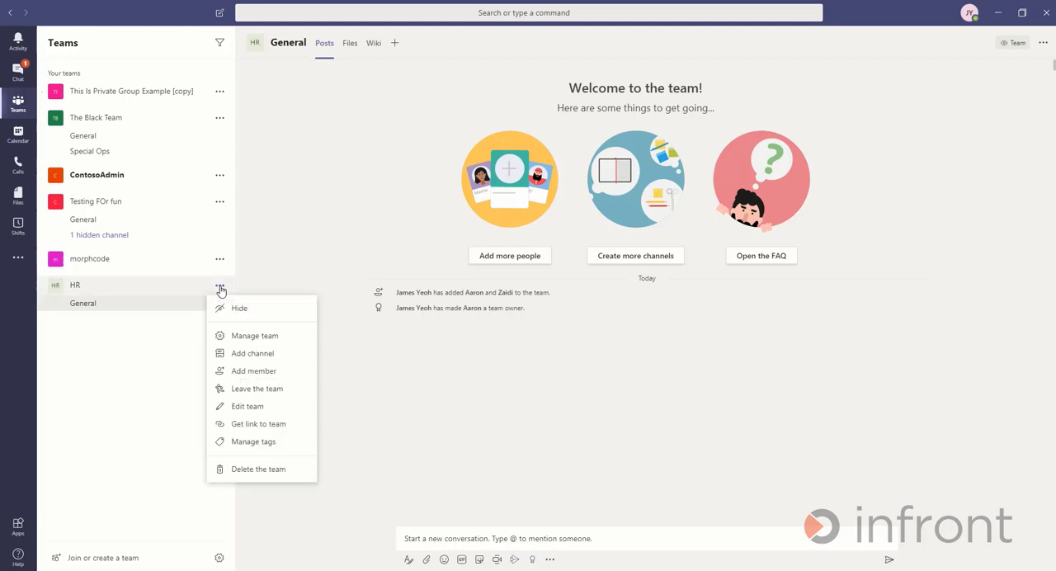
{"action": "left_click", "coordinate": [271, 356]}
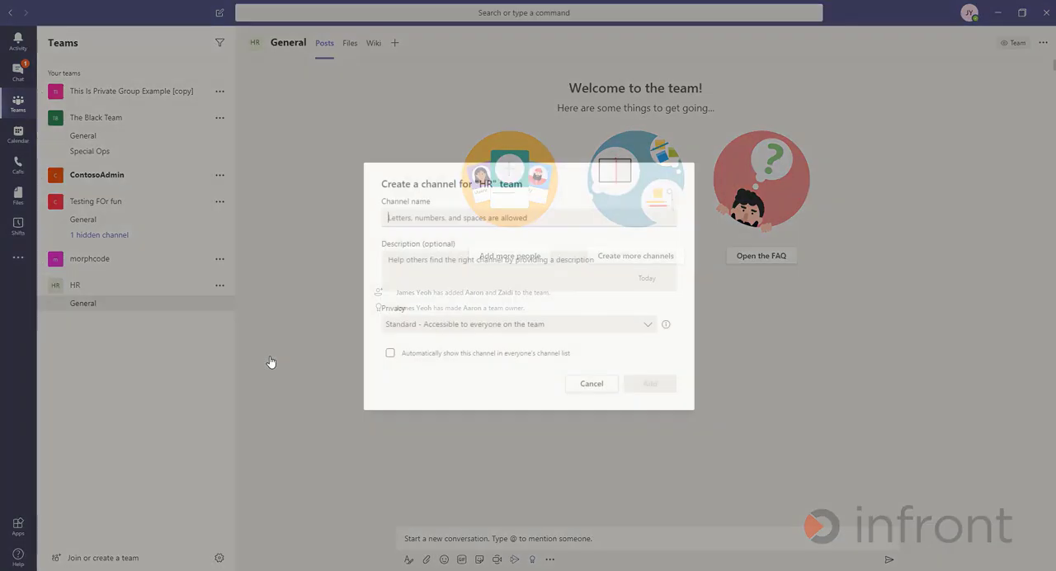
{"action": "left_click", "coordinate": [440, 220]}
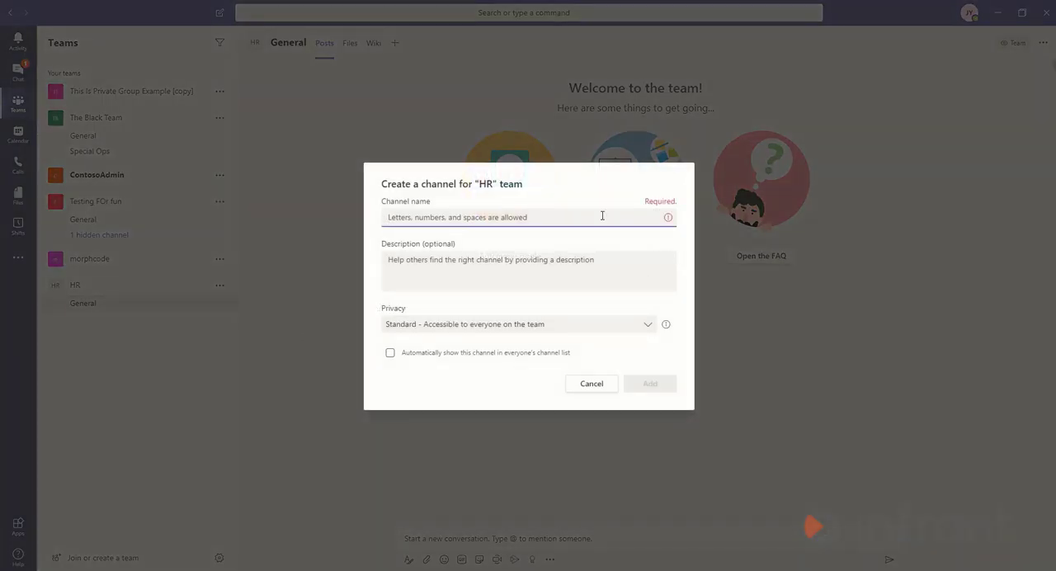
{"action": "type", "text": "Leaves "}
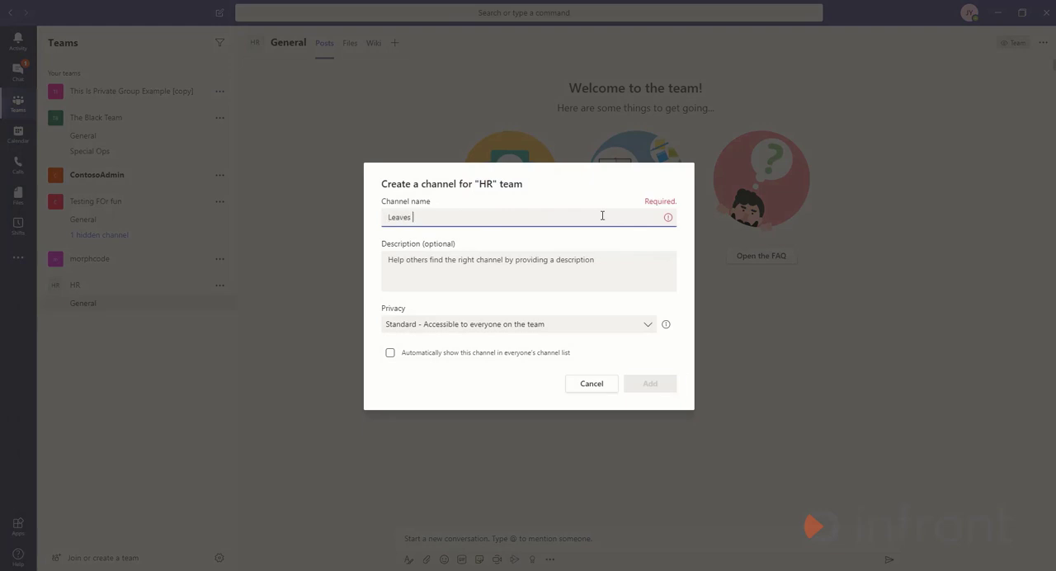
{"action": "type", "text": "Related"}
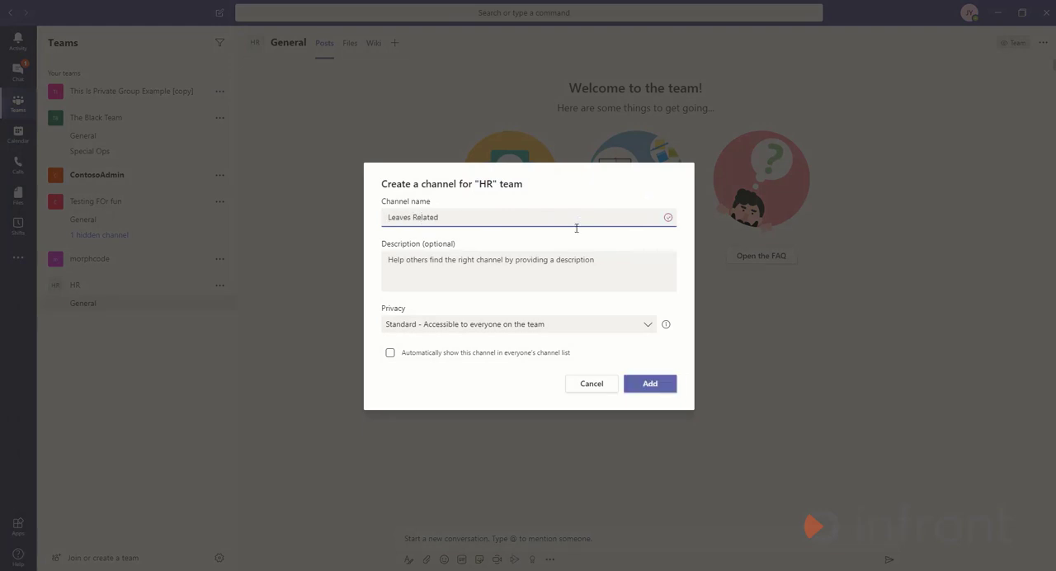
{"action": "left_click", "coordinate": [559, 263]}
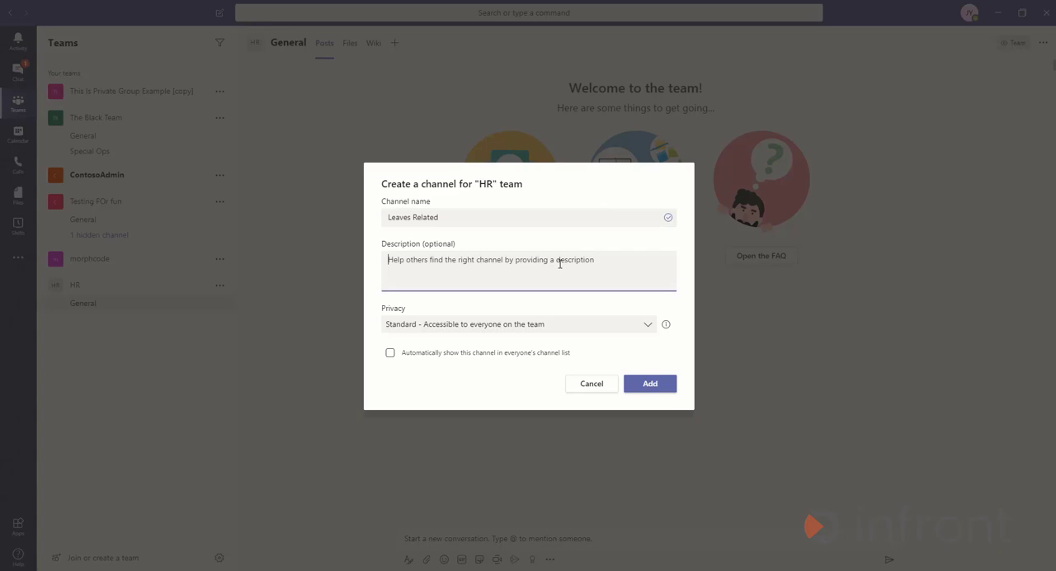
{"action": "key", "text": "Tab"}
{"action": "left_click", "coordinate": [646, 325]}
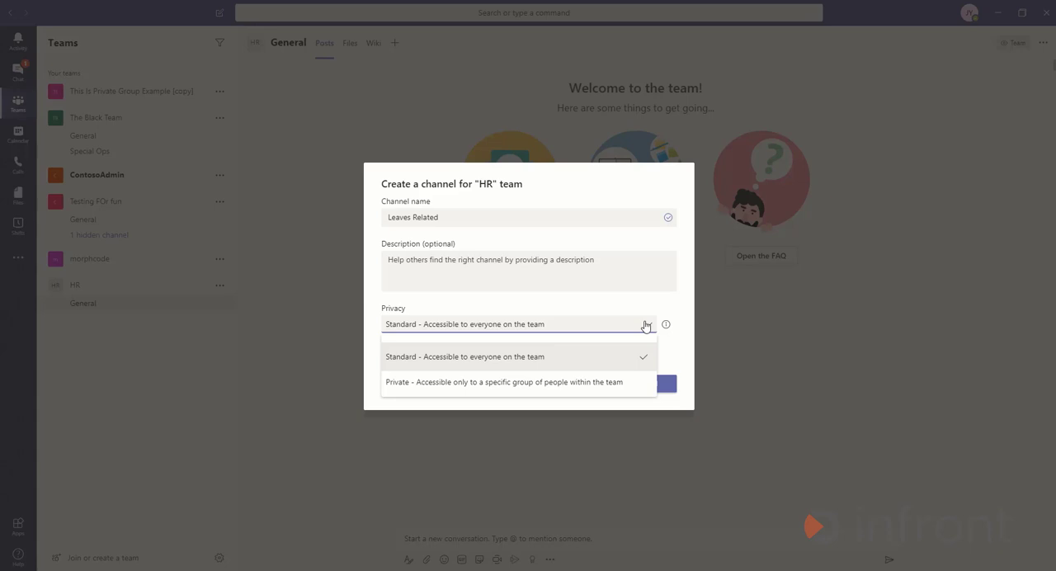
{"action": "left_click", "coordinate": [601, 364]}
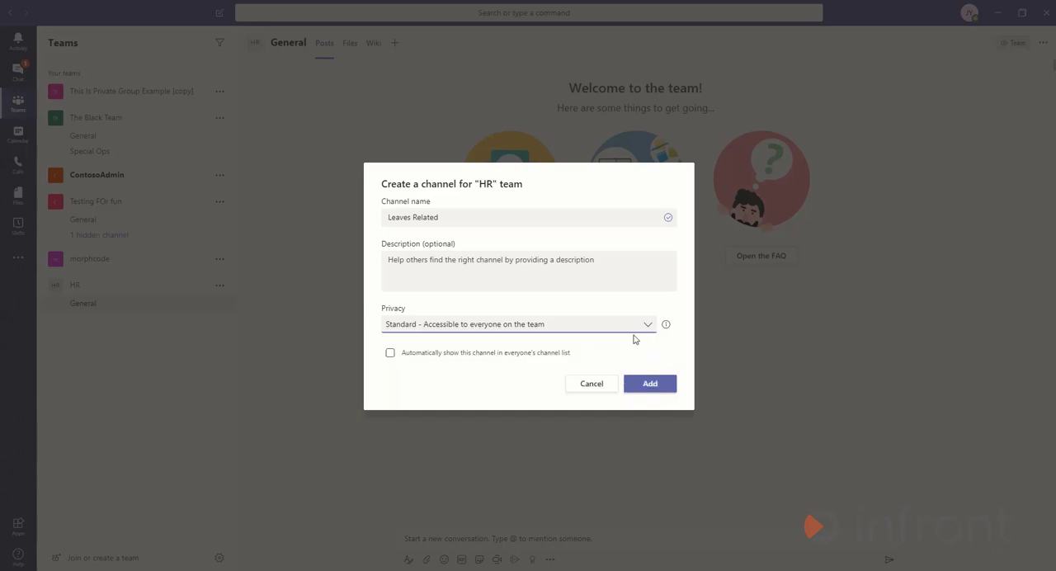
{"action": "left_click", "coordinate": [666, 384]}
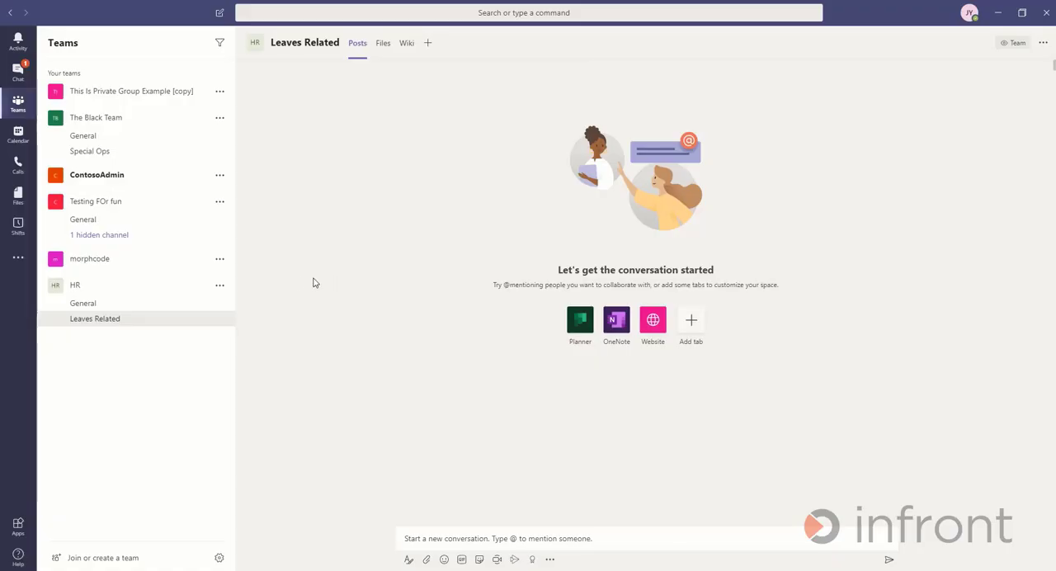
- Add a channel named Payroll Related to the HR team with Private privacy, accessible only to specific people
{"action": "left_click", "coordinate": [220, 284]}
{"action": "left_click", "coordinate": [225, 354]}
{"action": "type", "text": "Payro"}
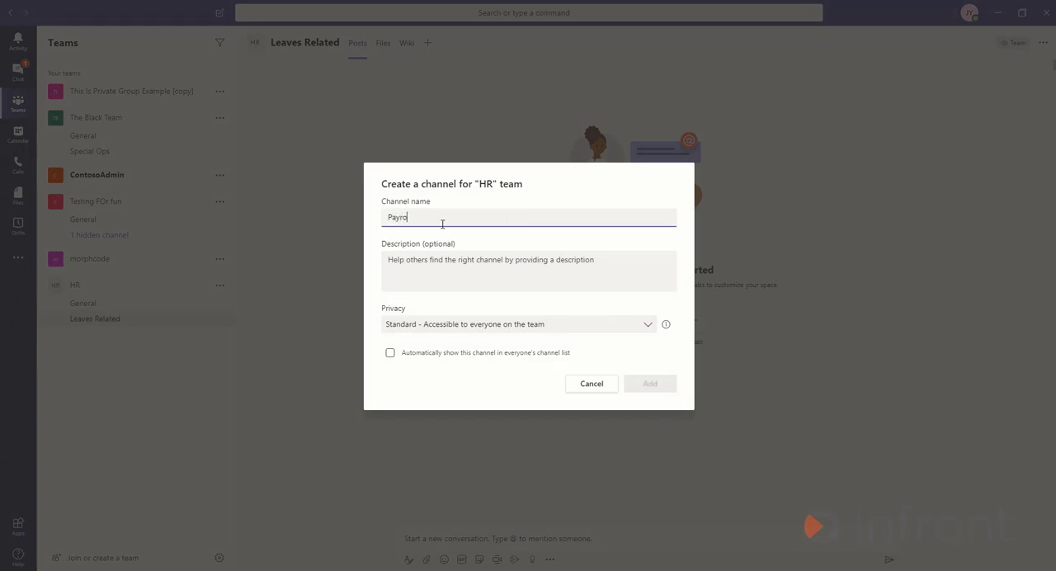
{"action": "type", "text": "ll Related"}
{"action": "left_click", "coordinate": [646, 330]}
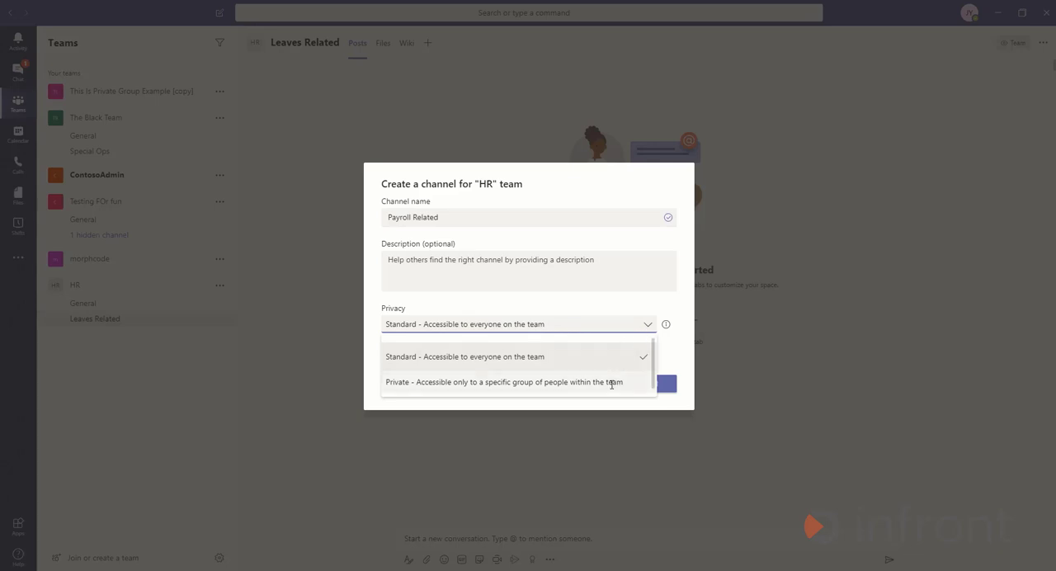
{"action": "left_click", "coordinate": [611, 384]}
{"action": "left_click", "coordinate": [645, 388]}
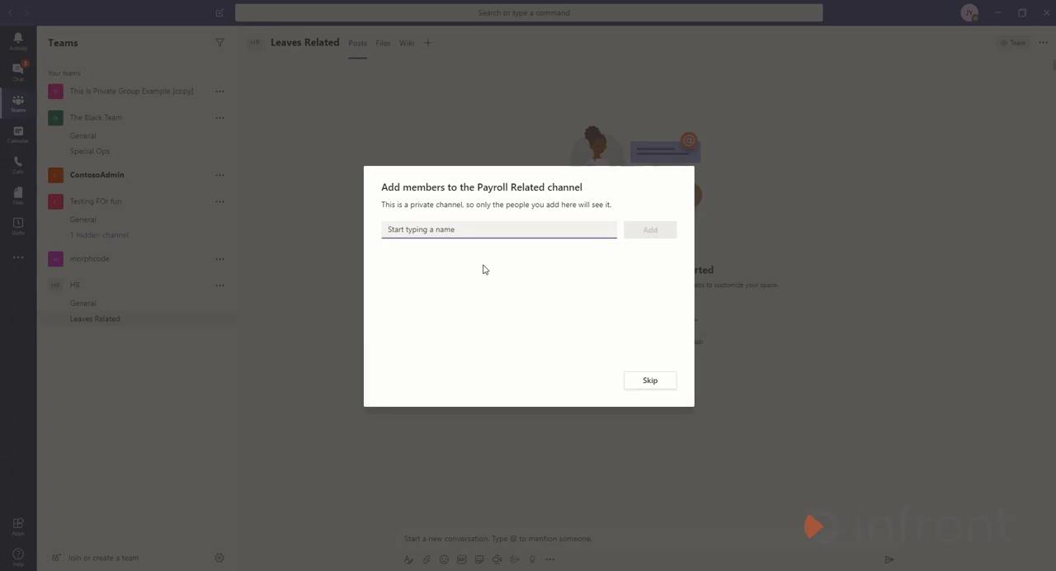
- Add the HR team's newly appointed owner as a member of the private Payroll Related channel
{"action": "type", "text": "Aaron"}
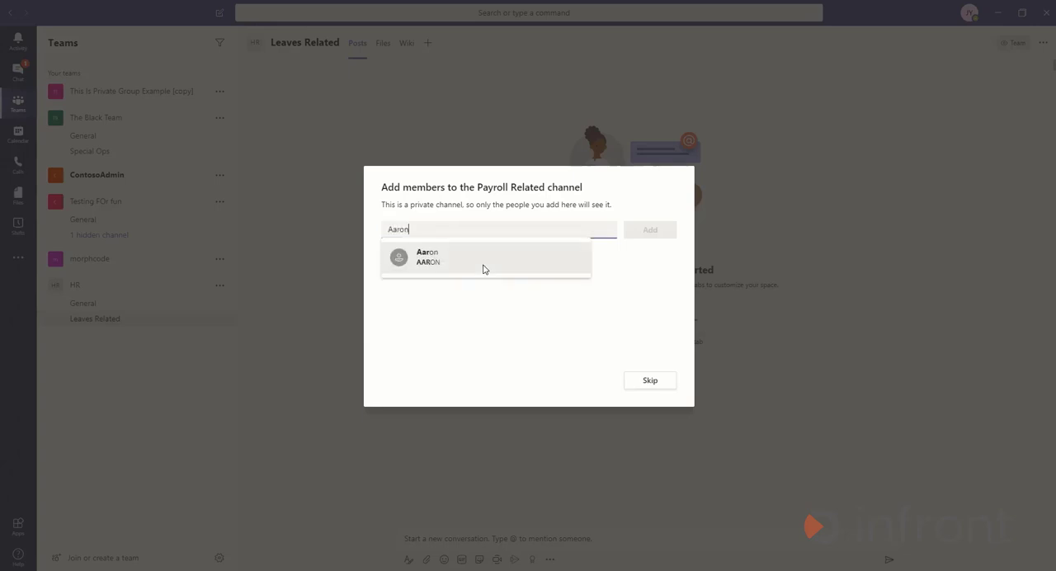
{"action": "left_click", "coordinate": [484, 270]}
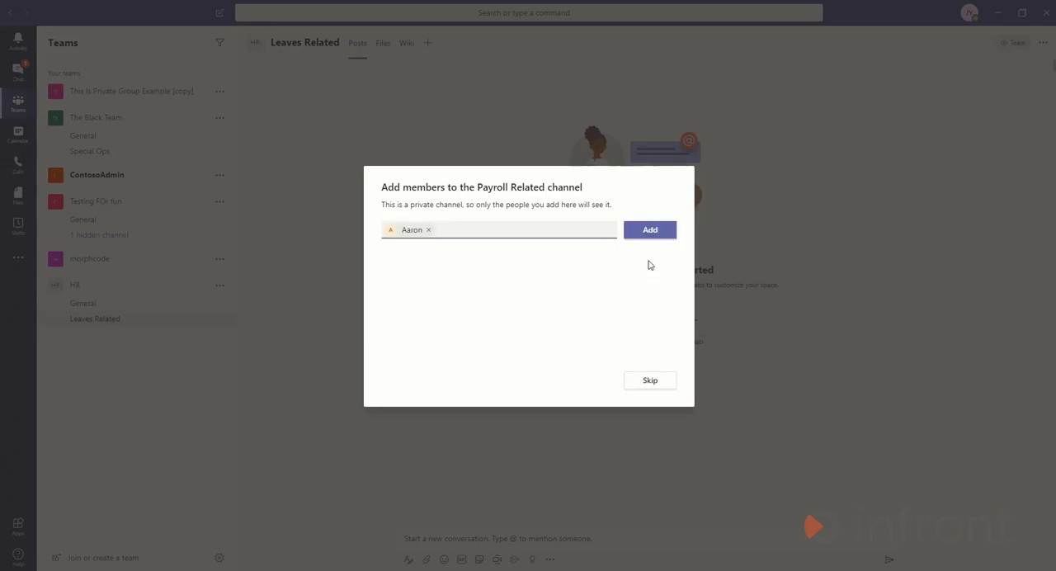
{"action": "left_click", "coordinate": [650, 230]}
{"action": "left_click", "coordinate": [649, 381]}
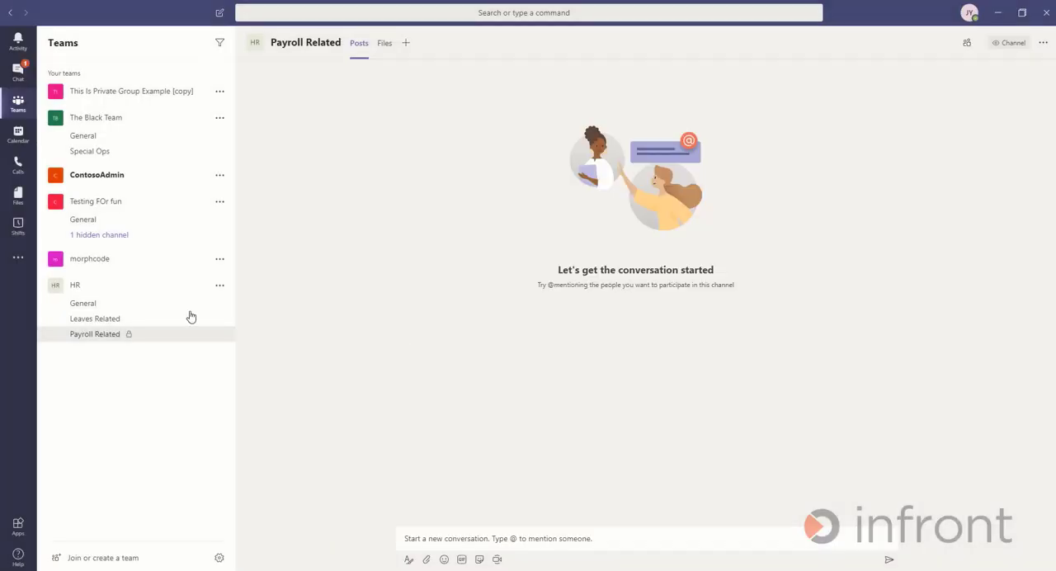
- Post "Hi, lets use this for announcements or any other HR matters" in the HR team's General channel
{"action": "left_click", "coordinate": [159, 311]}
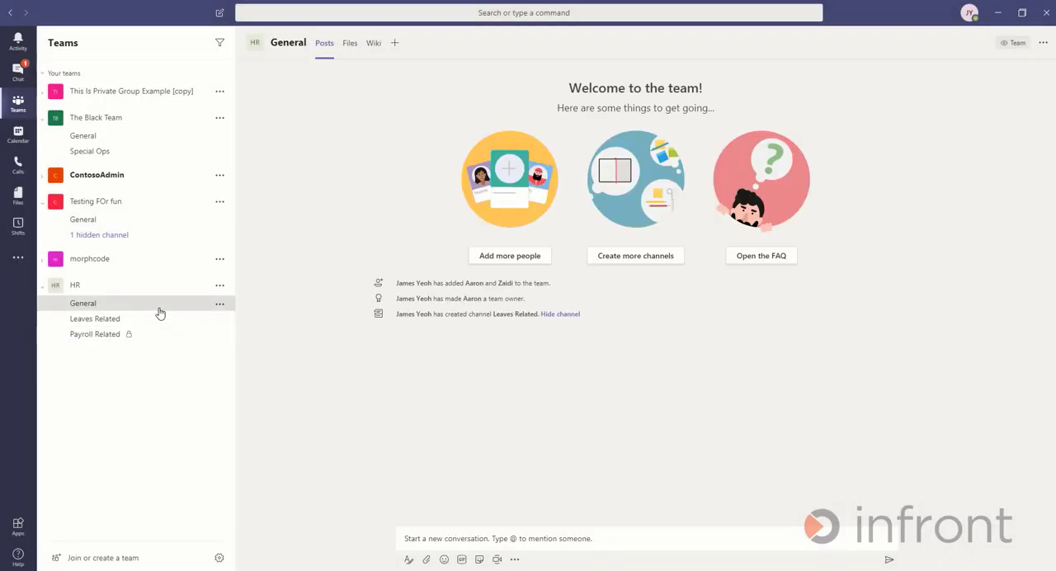
{"action": "left_click", "coordinate": [440, 538]}
{"action": "type", "text": "Hi, lets use this for announcements or any other HR matters"}
{"action": "key", "text": "Return"}
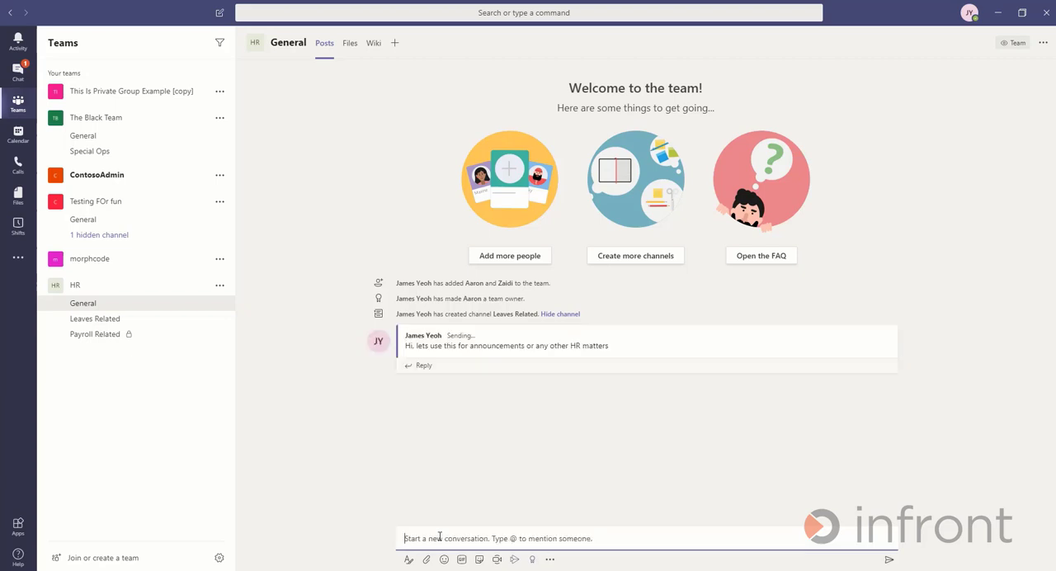
- Post "The leave app has some problems, can someone help?" in the Leaves Related channel
{"action": "left_click", "coordinate": [115, 321]}
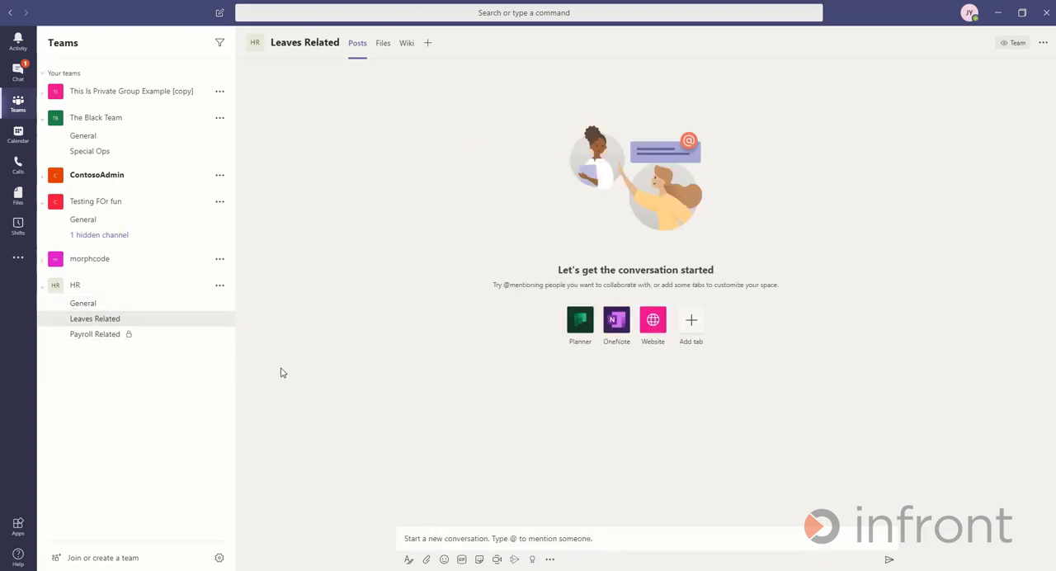
{"action": "left_click", "coordinate": [488, 538]}
{"action": "type", "text": "The leave app has some problems. can someone help"}
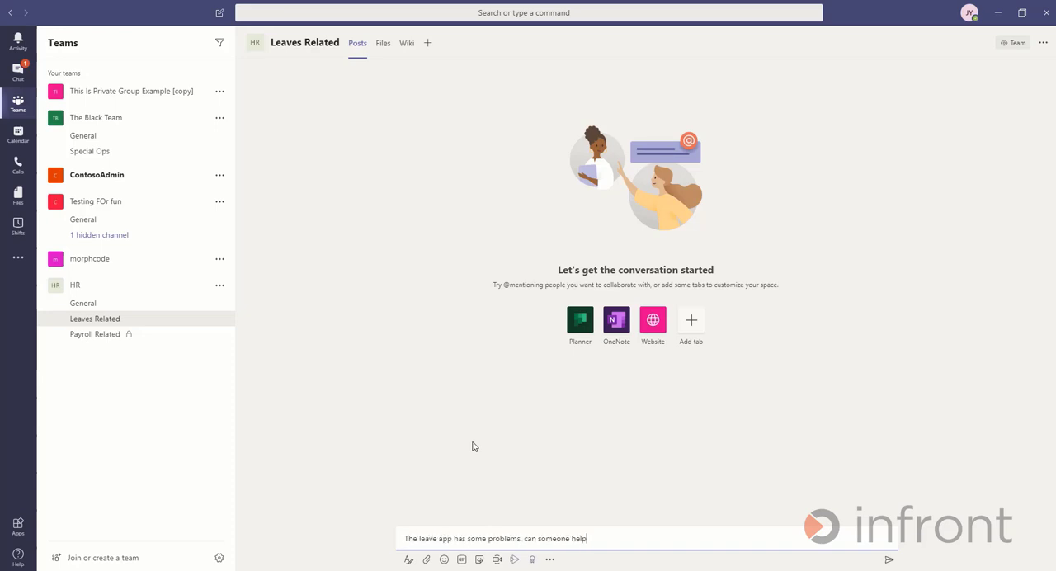
{"action": "key", "text": "Return"}
- Start a new conversation in the private Payroll Related channel and paste the copied text into it
{"action": "left_click", "coordinate": [93, 335]}
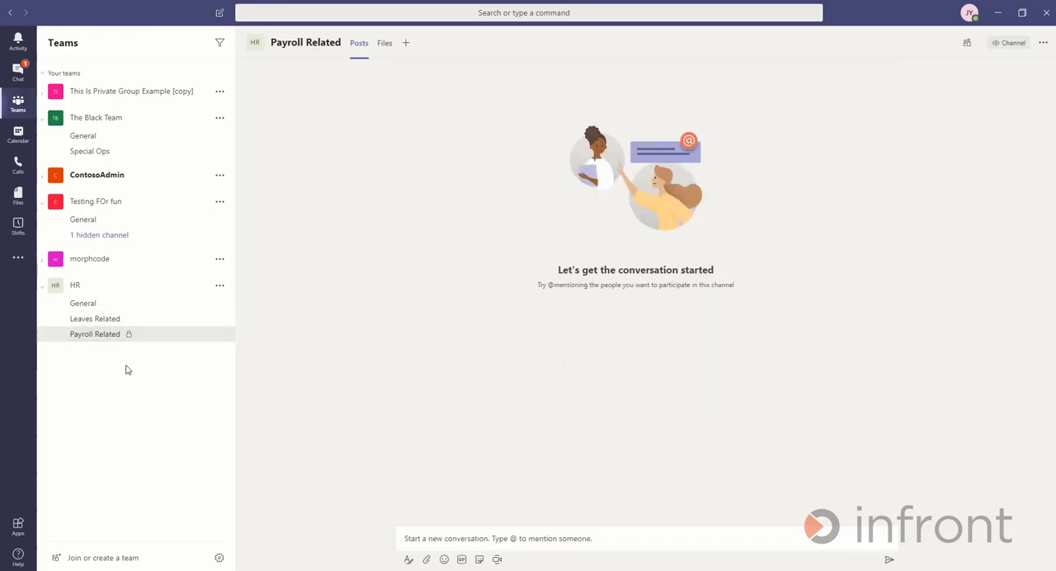
{"action": "left_click", "coordinate": [443, 538]}
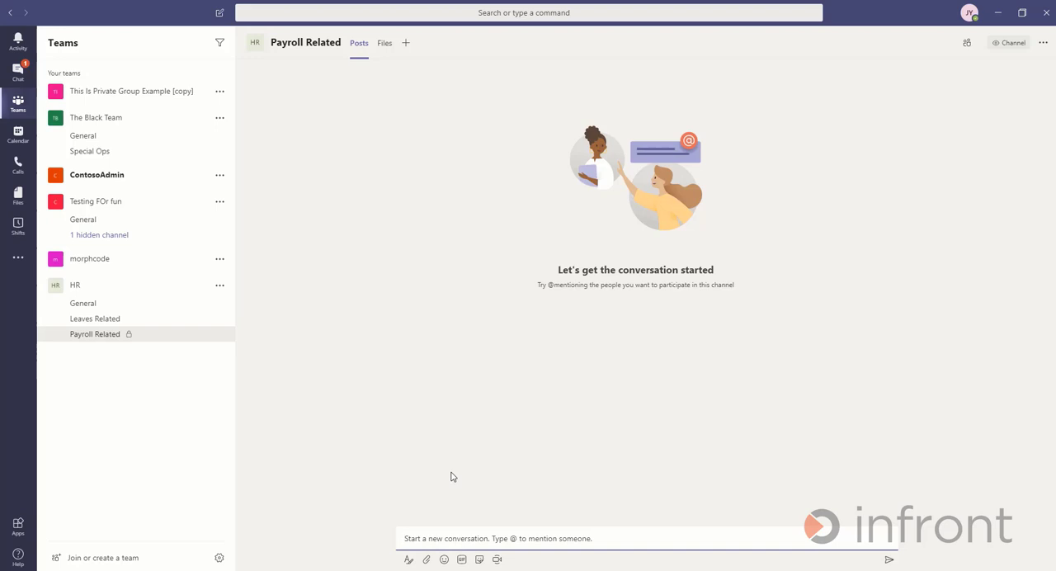
{"action": "key", "text": "ctrl+v"}
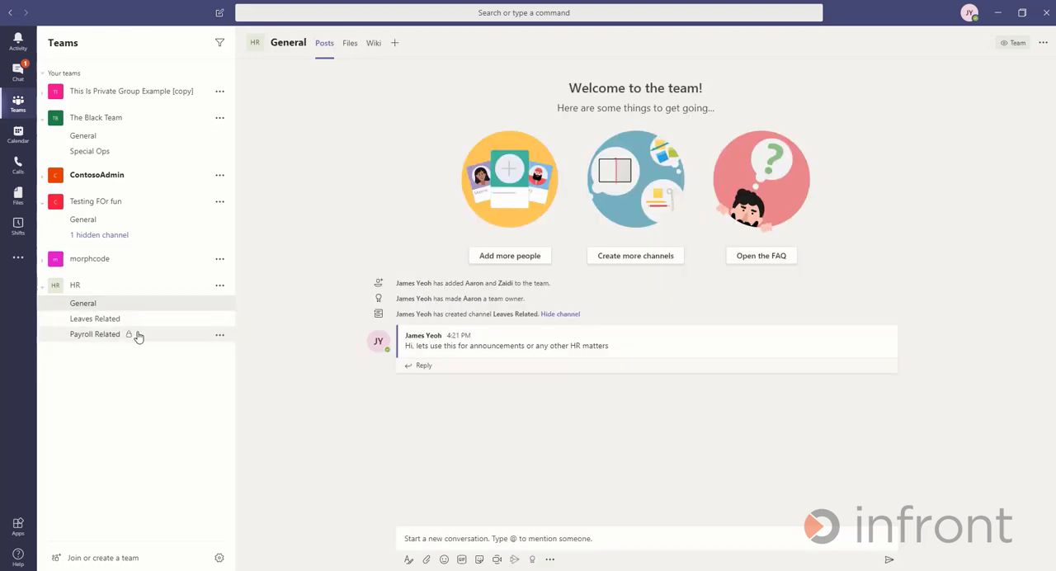
- Look through the posts in the HR team's Payroll Related and Leaves Related channels
{"action": "left_click", "coordinate": [138, 335]}
{"action": "left_click", "coordinate": [132, 320]}
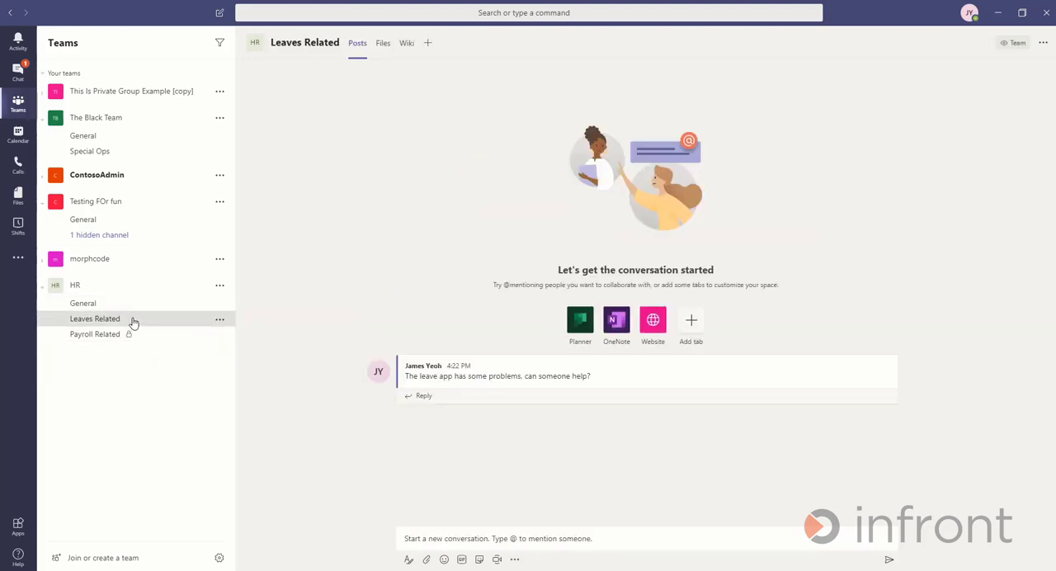
- Reply "And please wash your hands!" to the work-from-home announcement in the HR team's General channel
{"action": "left_click", "coordinate": [132, 305]}
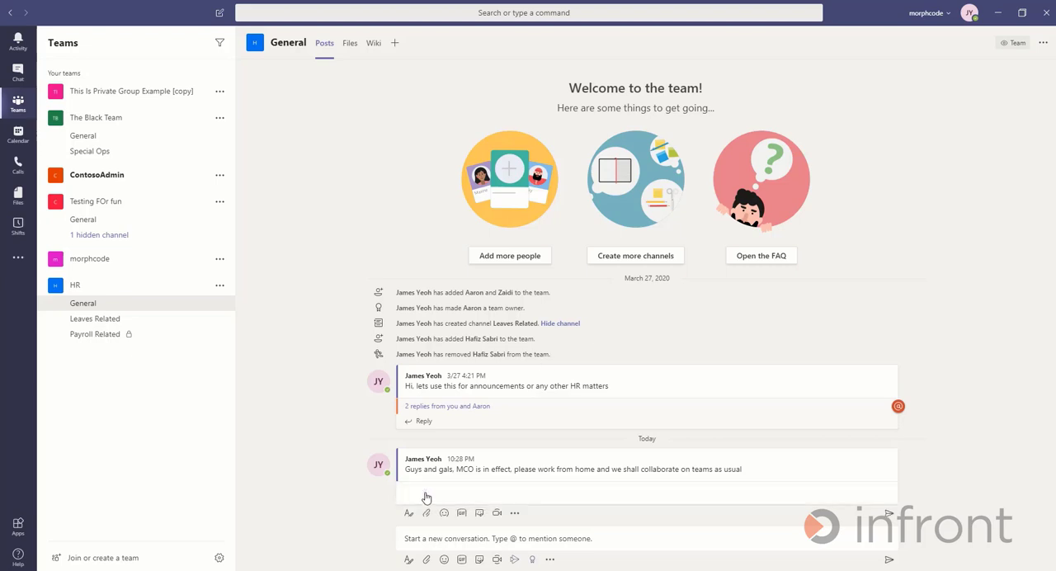
{"action": "left_click", "coordinate": [424, 490]}
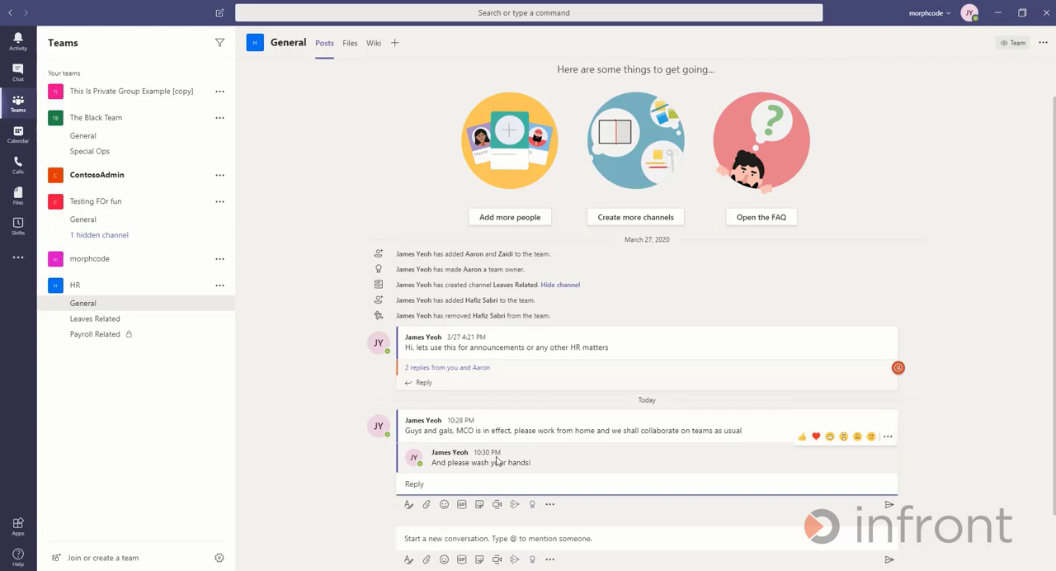
- Expand the replies to the first announcement in General and look through the activity feed for mentions and reactions
{"action": "left_click", "coordinate": [474, 367]}
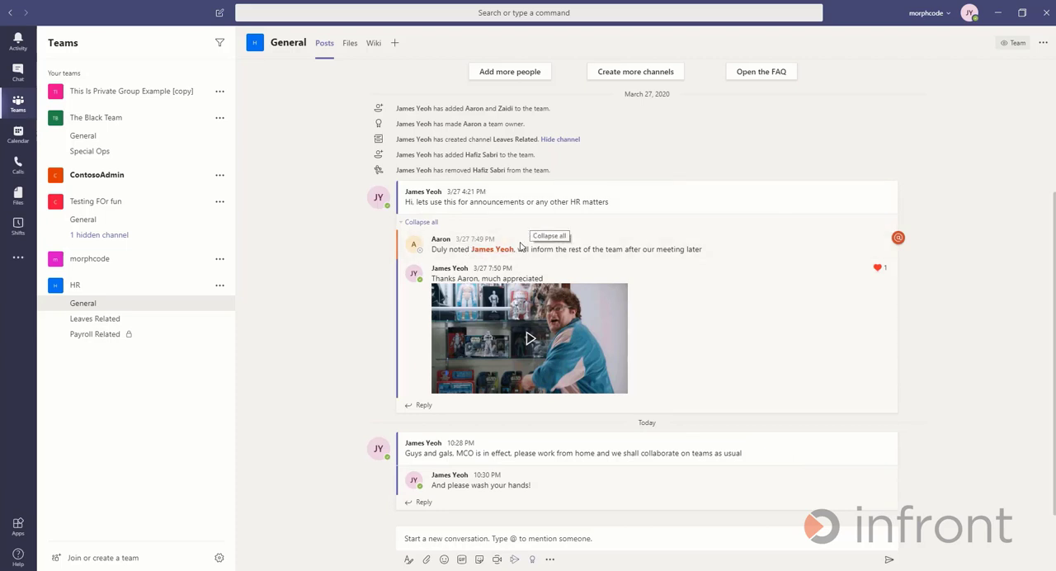
{"action": "mouse_move", "coordinate": [491, 259]}
{"action": "left_click", "coordinate": [23, 47]}
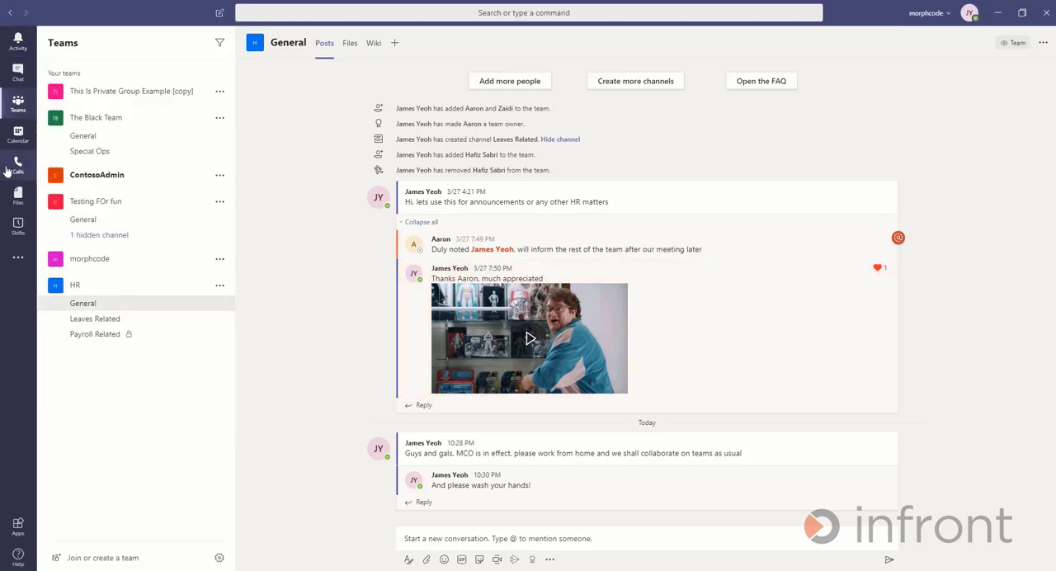
{"action": "left_click", "coordinate": [8, 168]}
{"action": "left_click", "coordinate": [22, 47]}
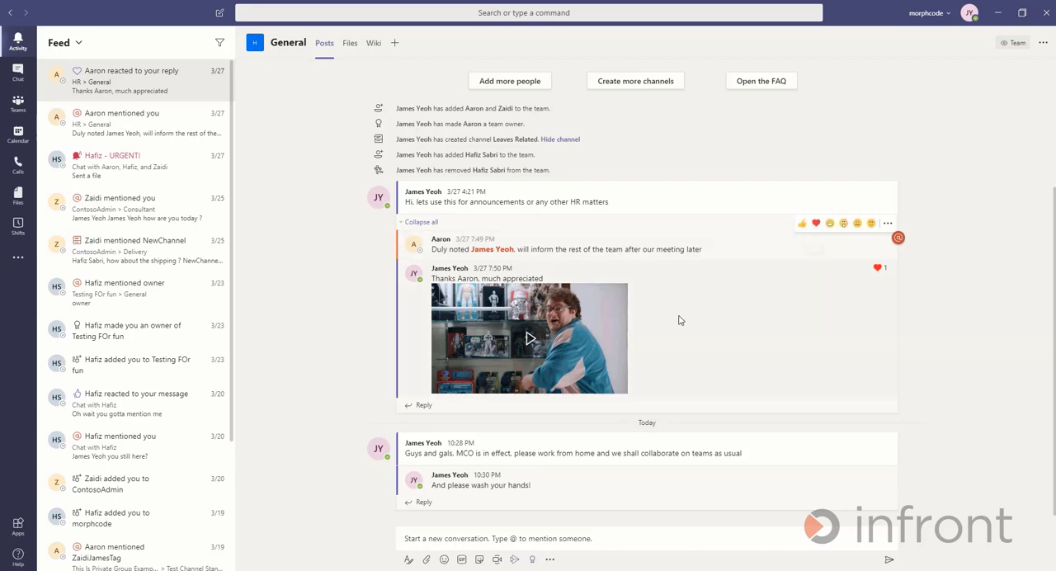
{"action": "left_click", "coordinate": [531, 338]}
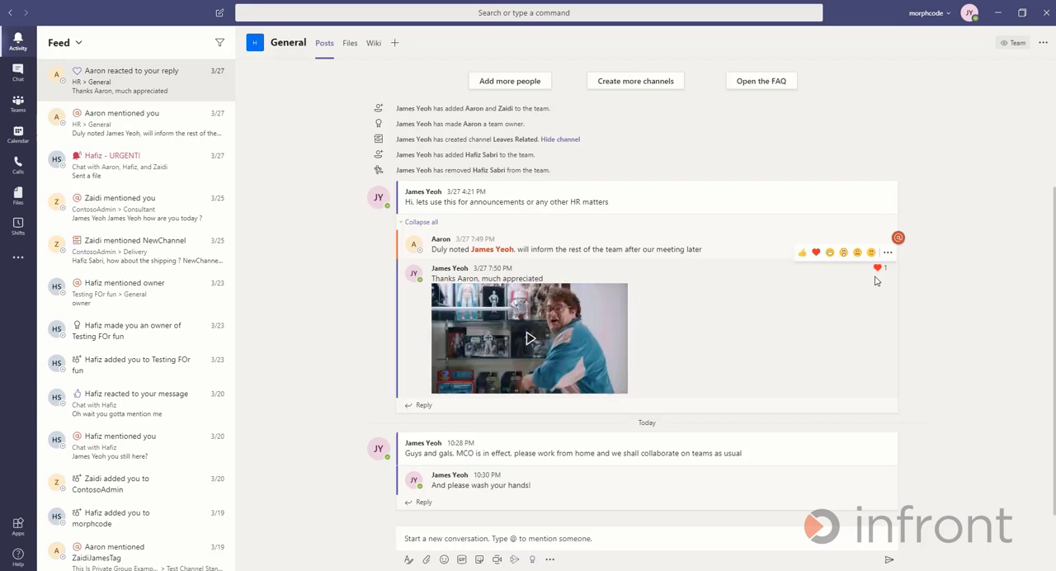
- Reply to the first General announcement with a mention of the second team member and ", FYI too :)", and collapse the replies
{"action": "left_click", "coordinate": [423, 405]}
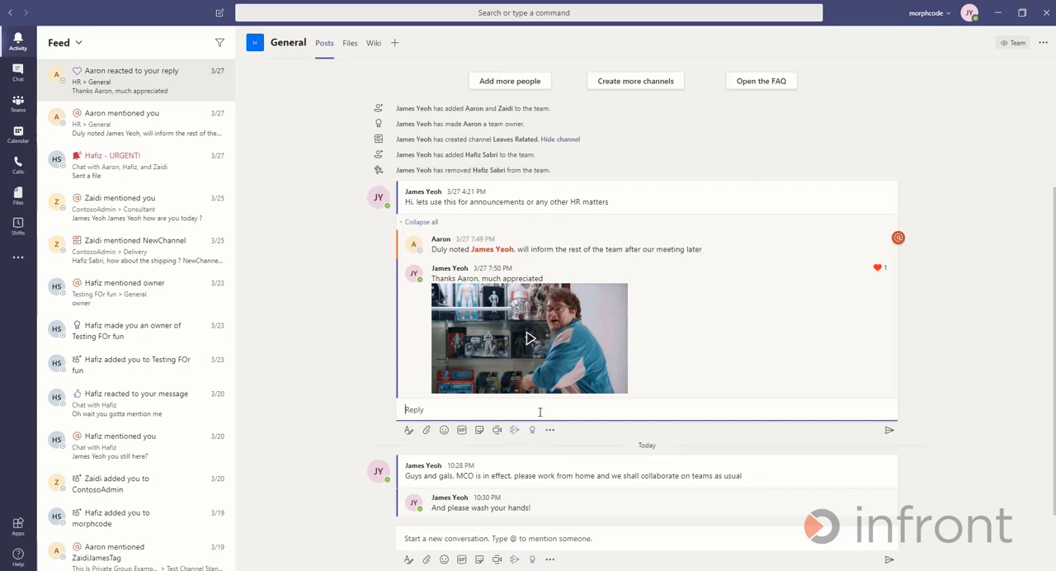
{"action": "type", "text": "@"}
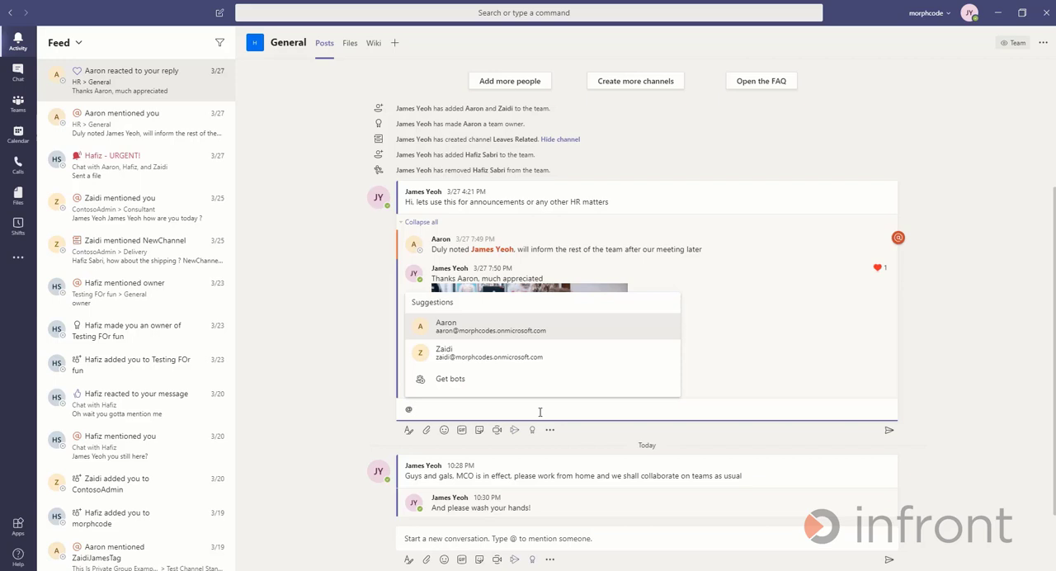
{"action": "type", "text": "zaidi"}
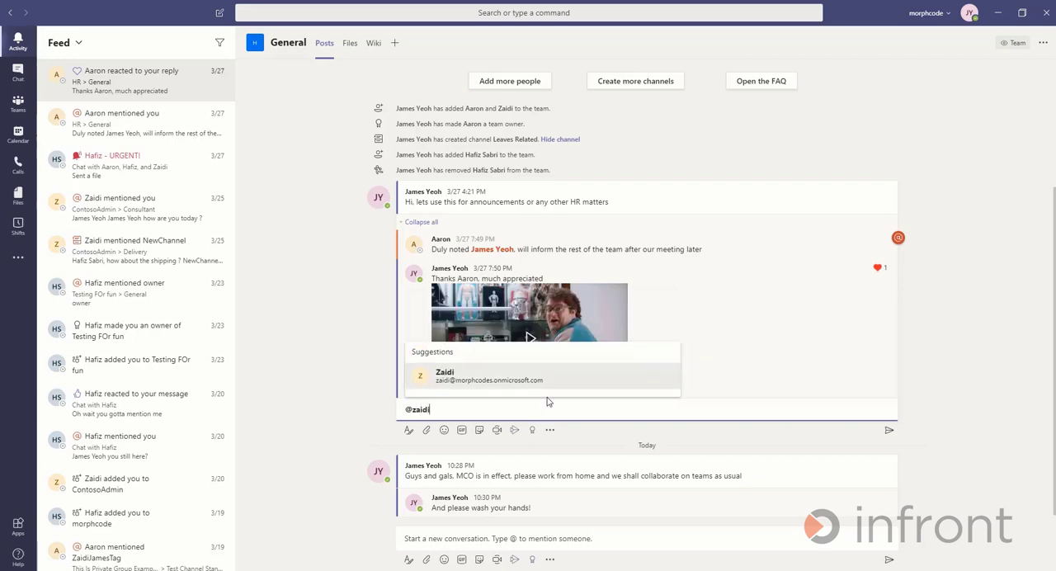
{"action": "left_click", "coordinate": [551, 383]}
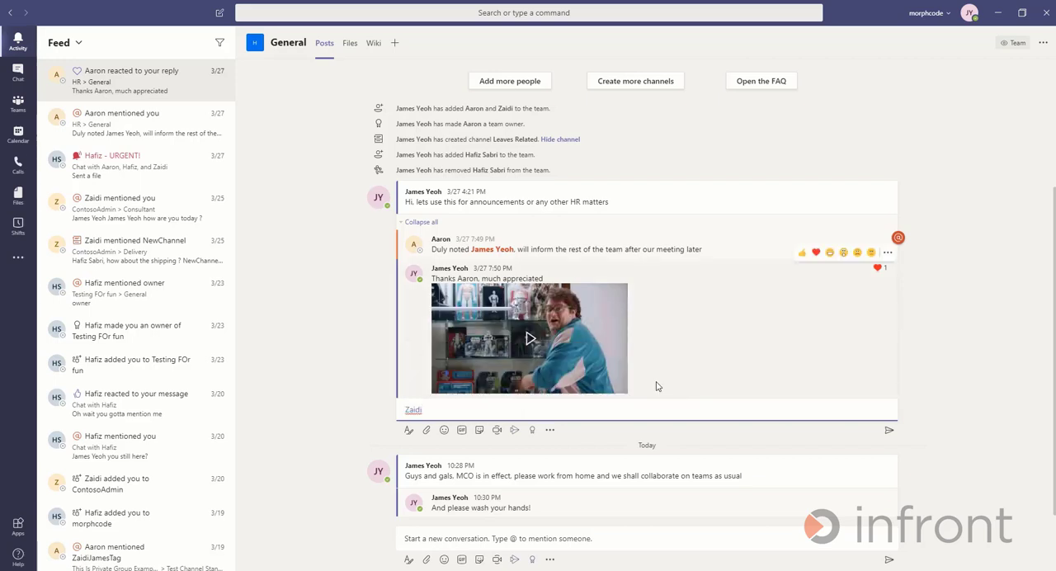
{"action": "type", "text": ", FYI too :)"}
{"action": "key", "text": "Return"}
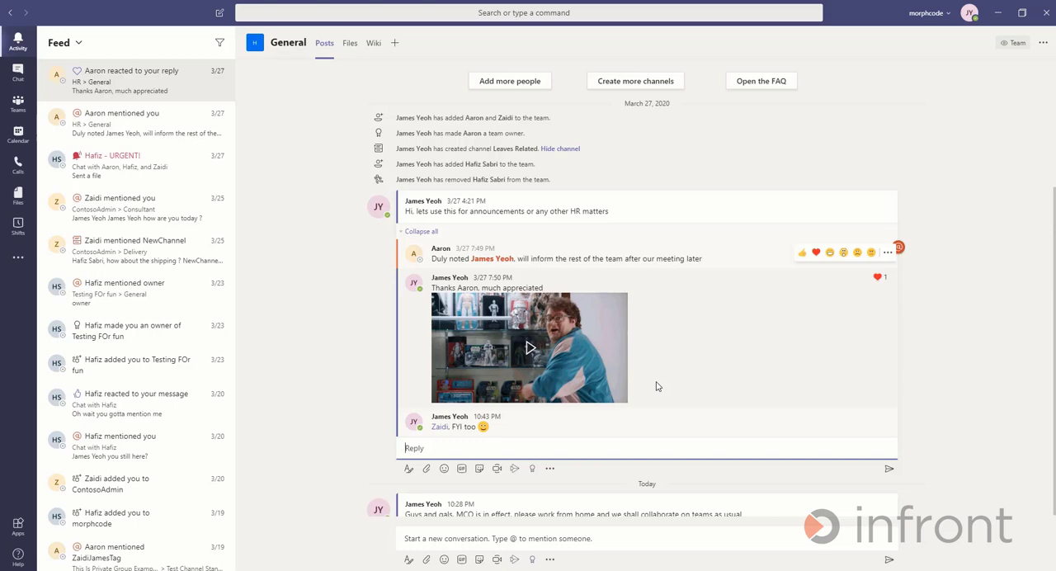
{"action": "left_click", "coordinate": [421, 231]}
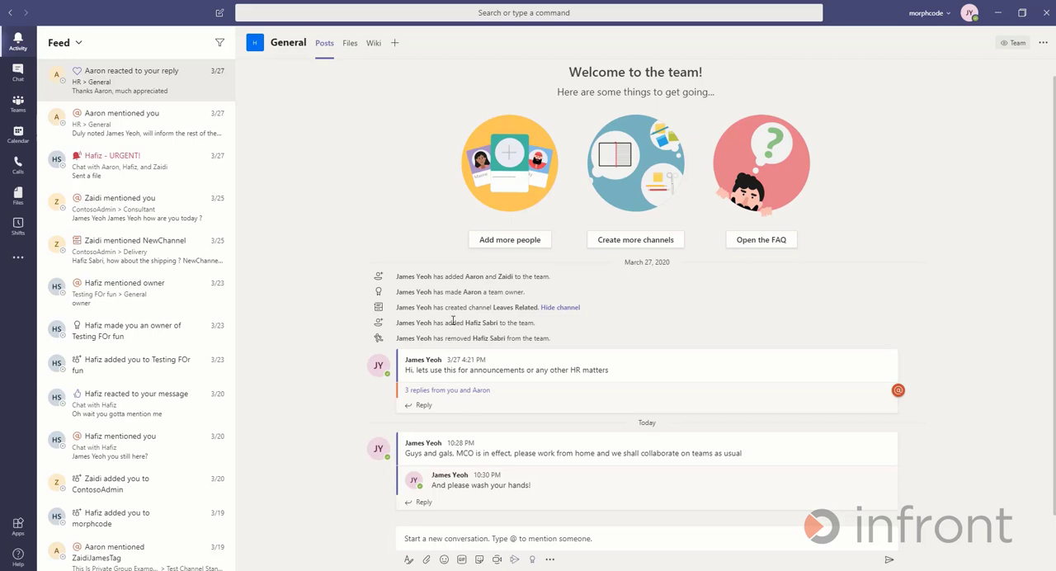
{"action": "left_click", "coordinate": [478, 537]}
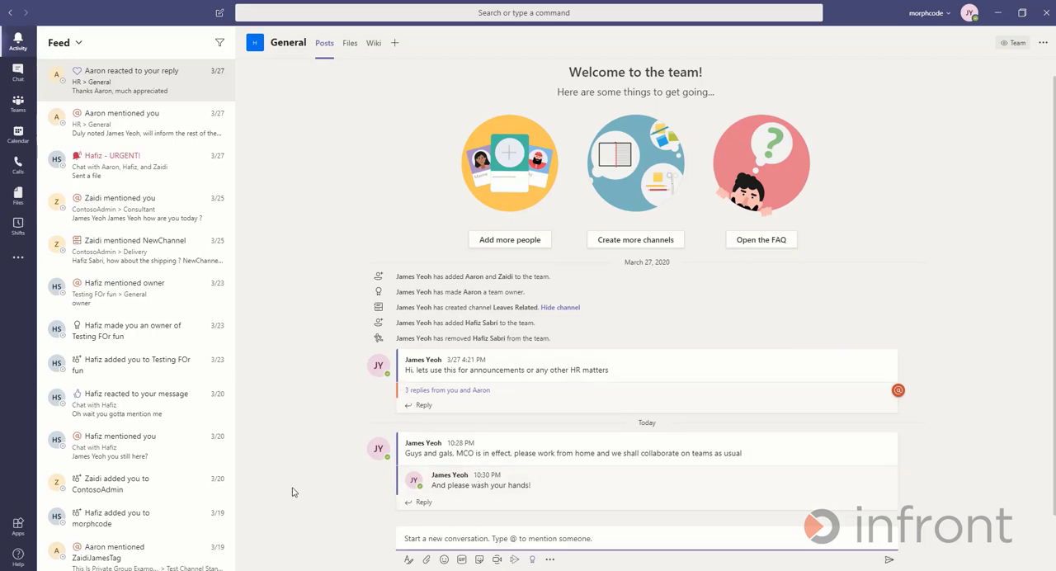
{"action": "type", "text": "Dear every"}
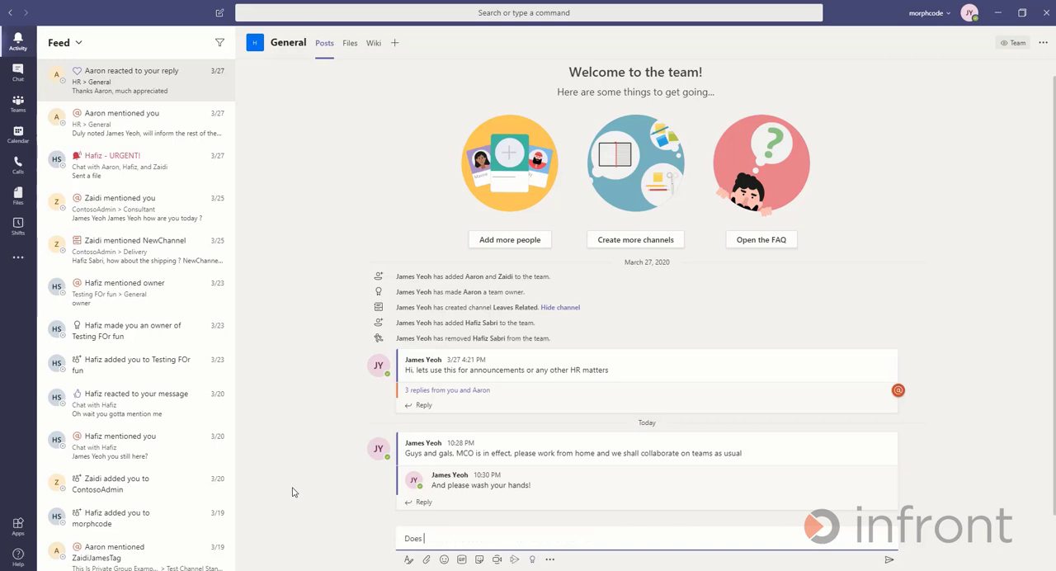
{"action": "key", "text": "ctrl+a"}
{"action": "key", "text": "BackSpace"}
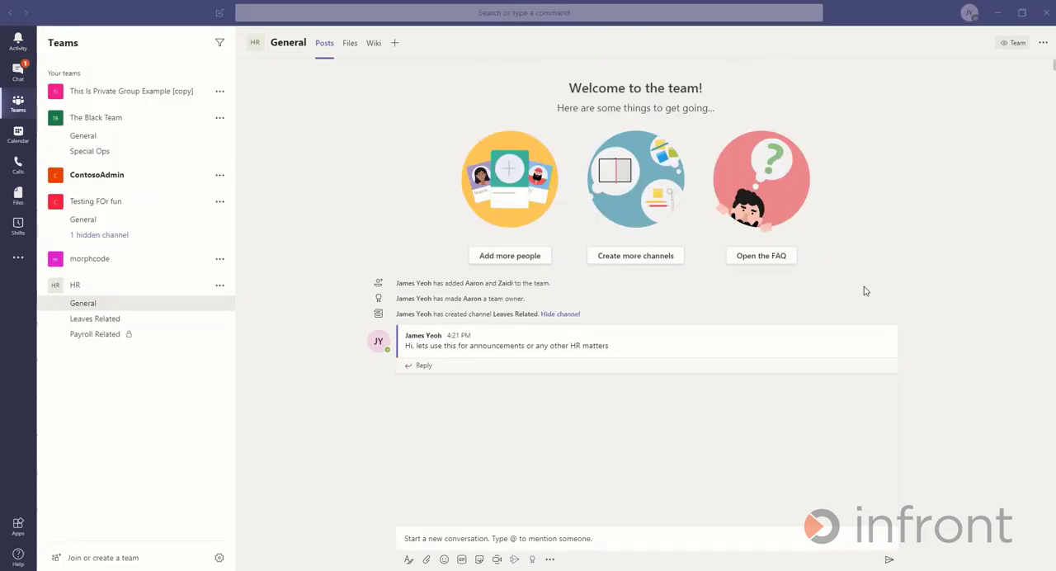
- Create a folder named Onboarding in the files of the HR team's General channel
{"action": "left_click", "coordinate": [350, 44]}
{"action": "left_click", "coordinate": [274, 72]}
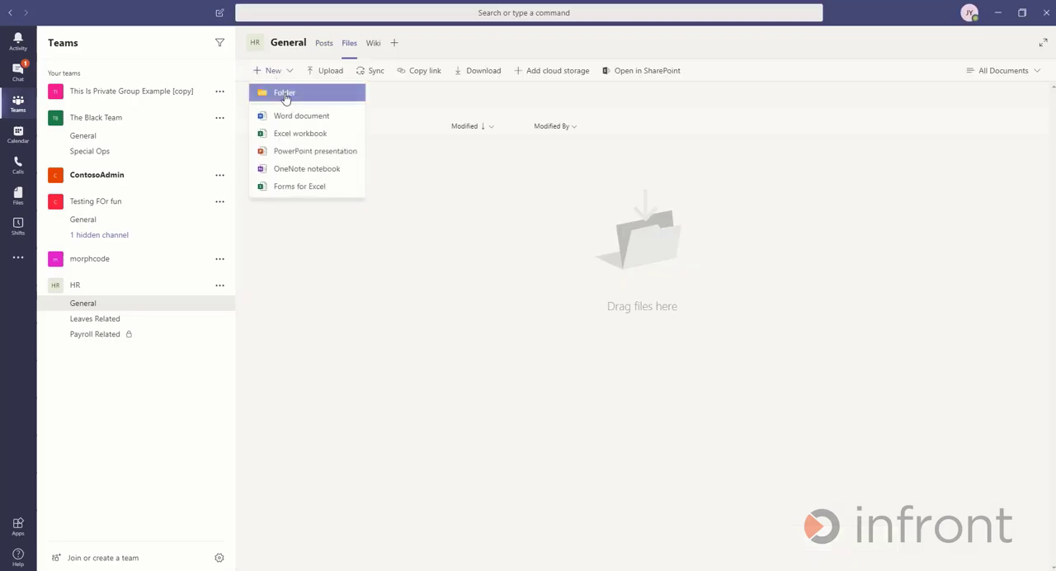
{"action": "left_click", "coordinate": [285, 96]}
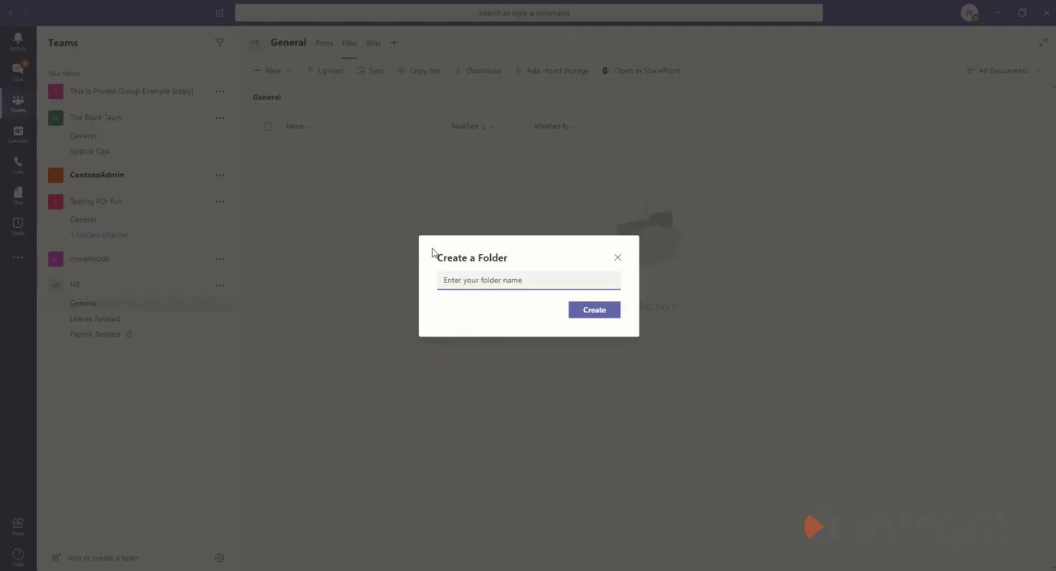
{"action": "type", "text": "Onboarding"}
{"action": "key", "text": "Return"}
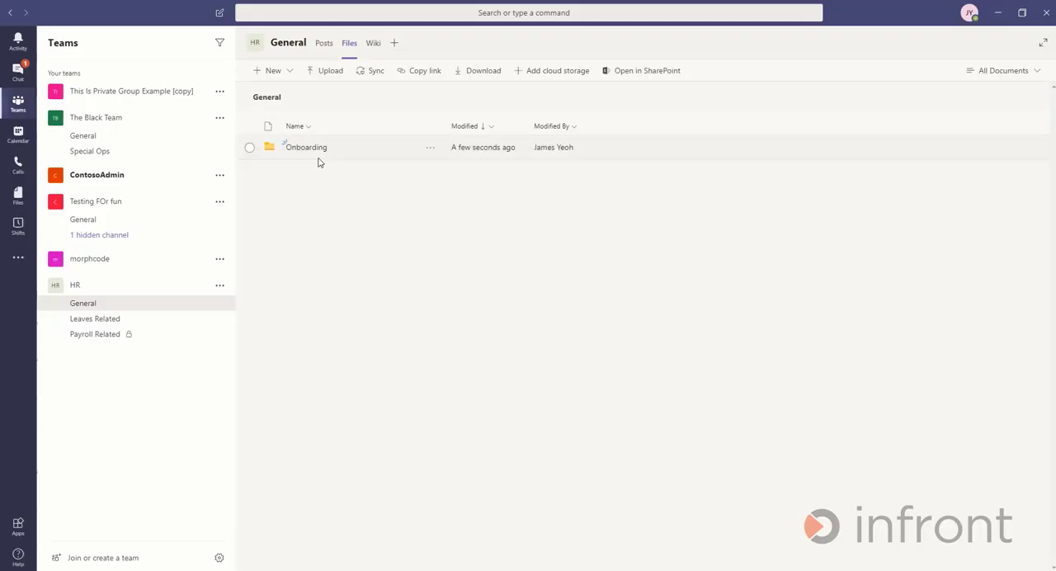
- Create a Word document named SOP inside the Onboarding folder
{"action": "left_click", "coordinate": [318, 151]}
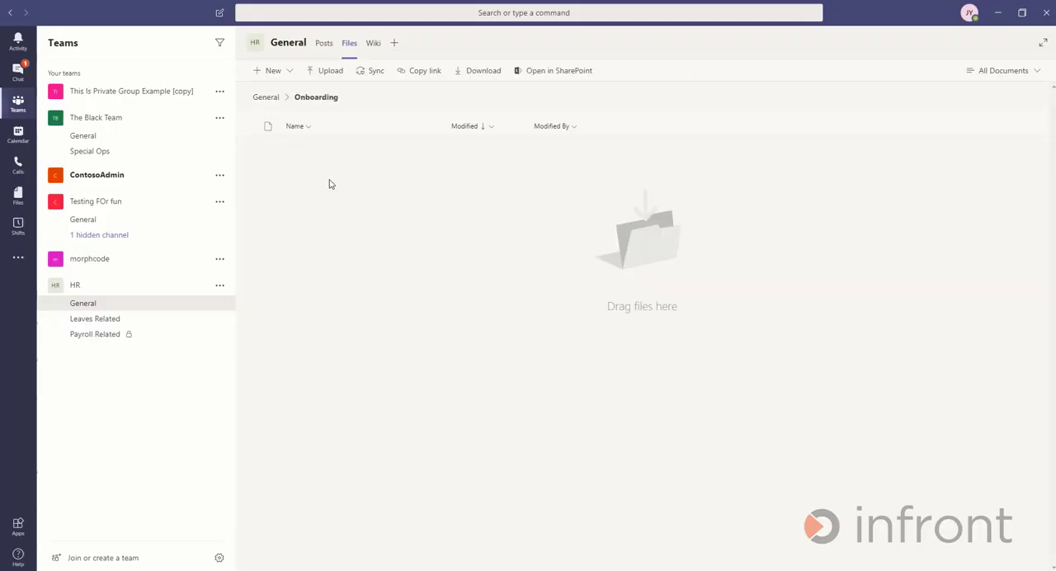
{"action": "left_click", "coordinate": [282, 72]}
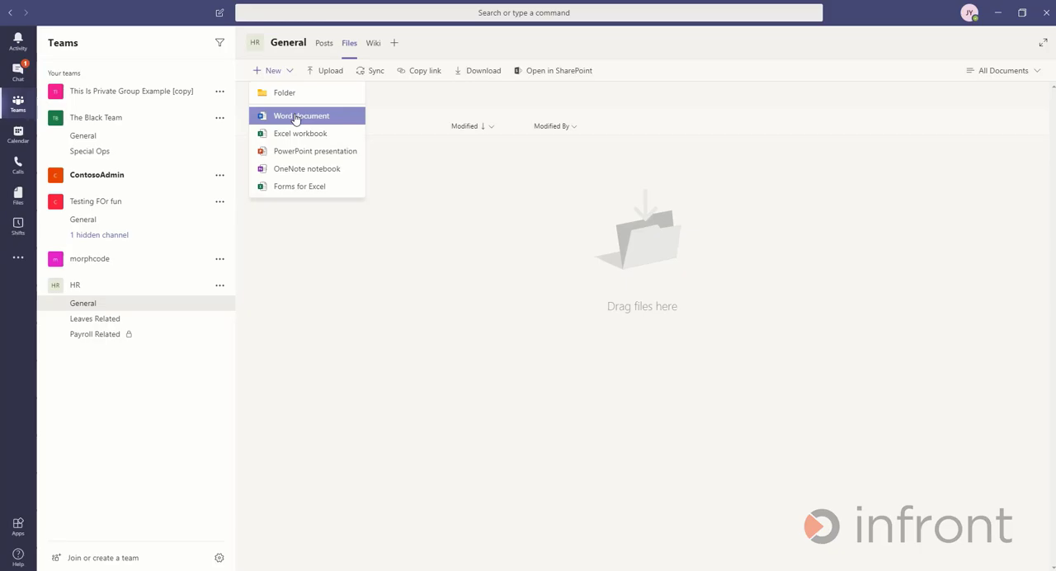
{"action": "left_click", "coordinate": [296, 118]}
{"action": "type", "text": "SOP"}
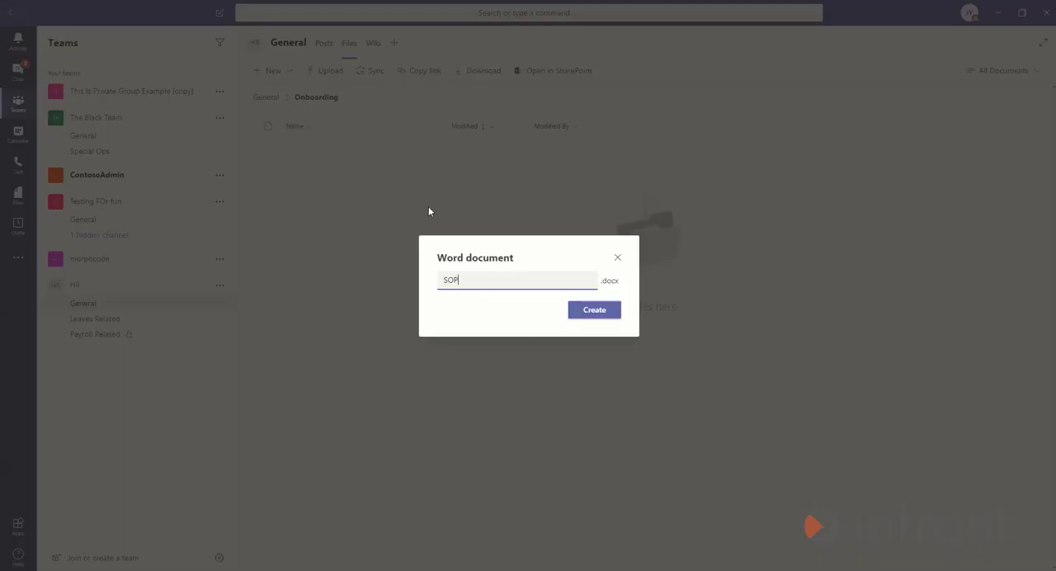
{"action": "left_click", "coordinate": [606, 312]}
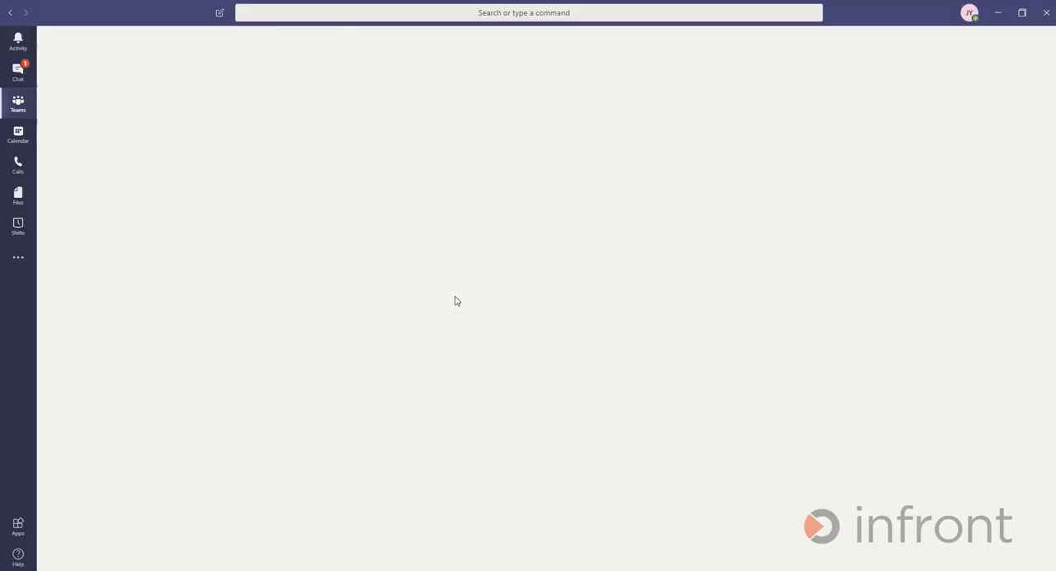
- Write the numbered item "1. Always bring coffee to the office" in SOP.docx and close the document
{"action": "type", "text": "1"}
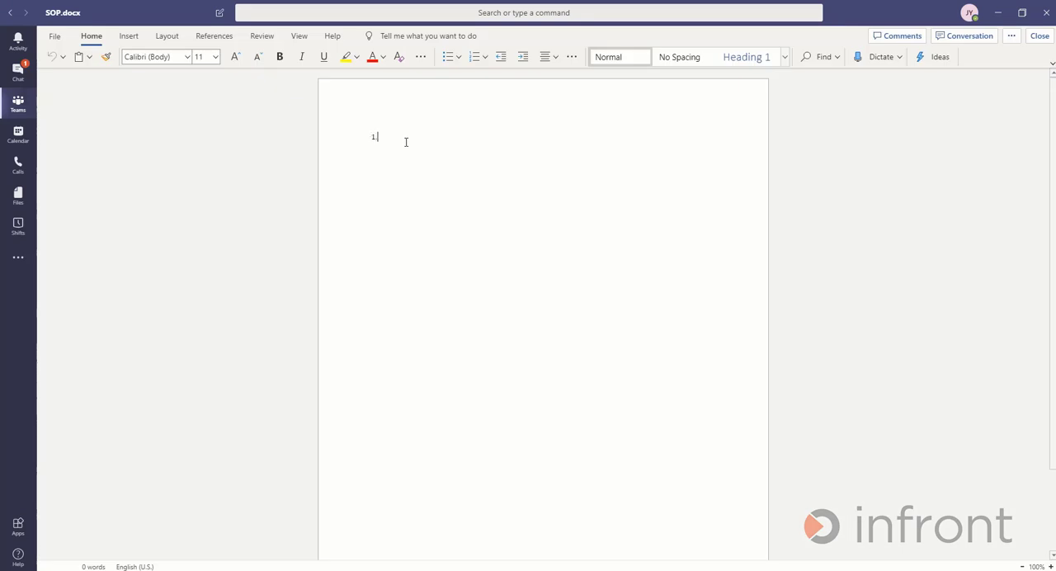
{"action": "type", "text": ". Always bring coffee to the office"}
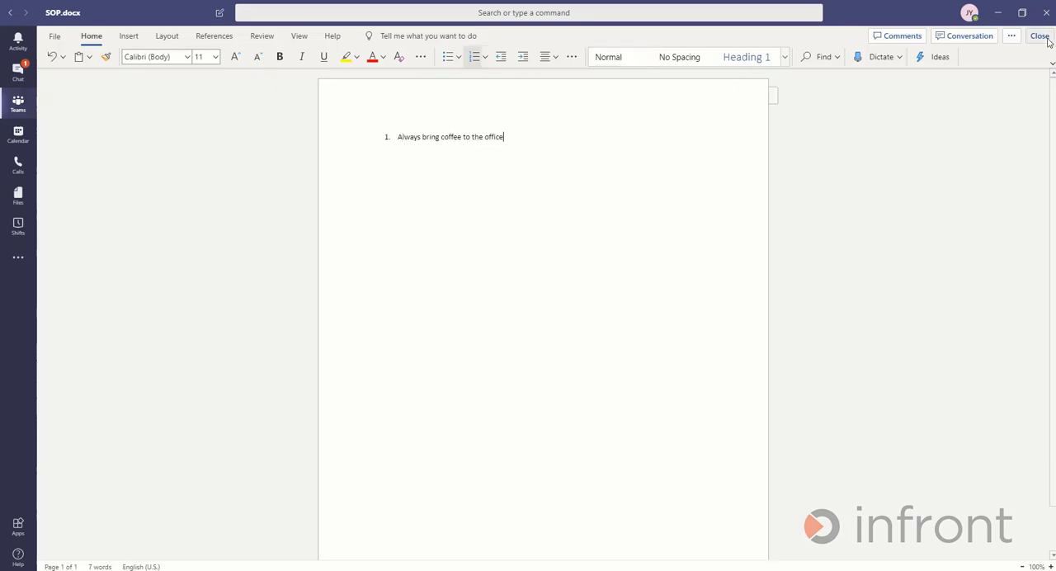
{"action": "left_click", "coordinate": [1038, 35]}
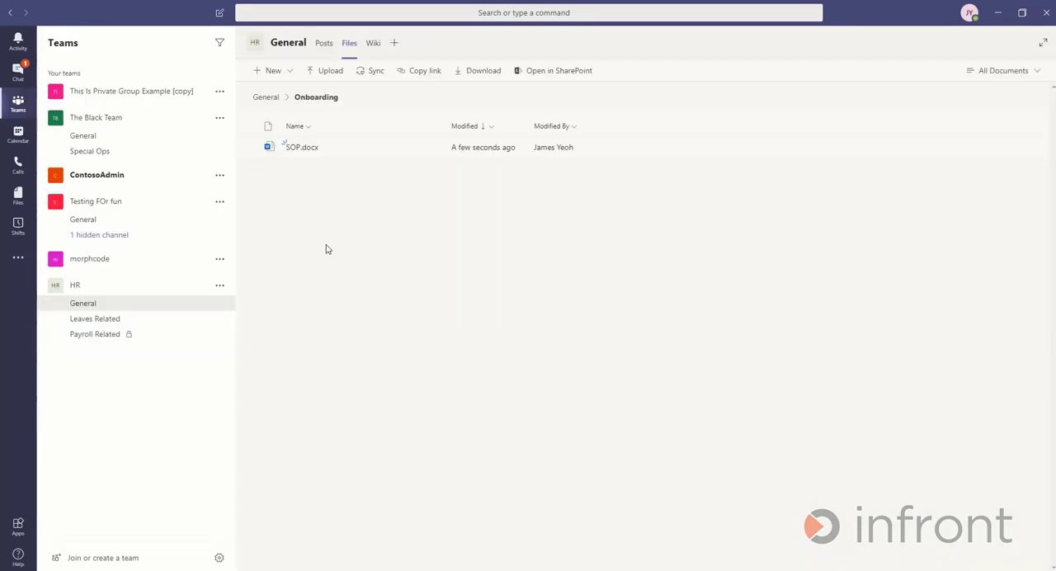
- Review the HR team's options and the General channel's files, reopening SOP.docx from the Onboarding folder and closing it again
{"action": "left_click", "coordinate": [152, 310]}
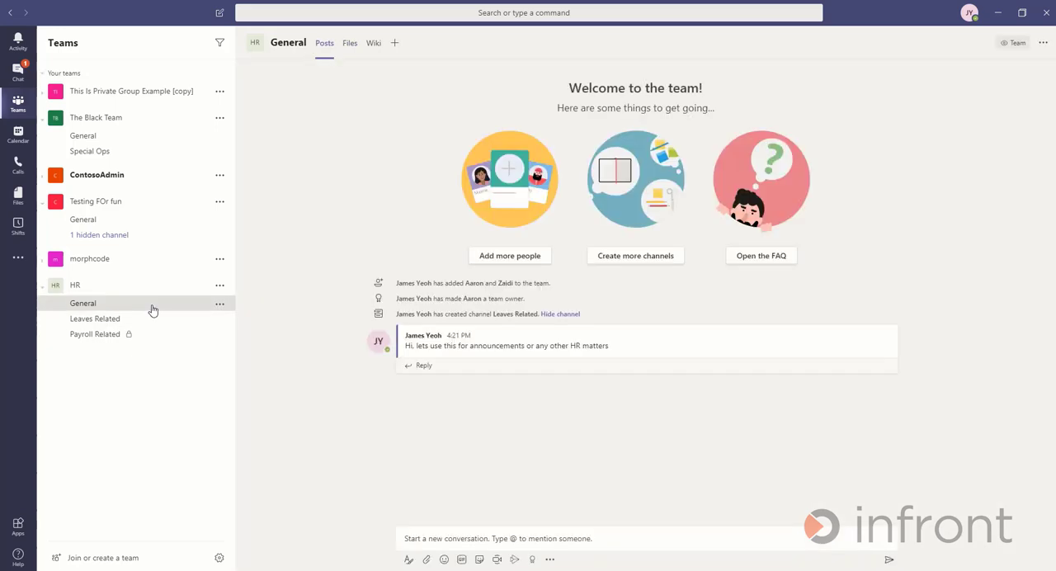
{"action": "left_click", "coordinate": [350, 44]}
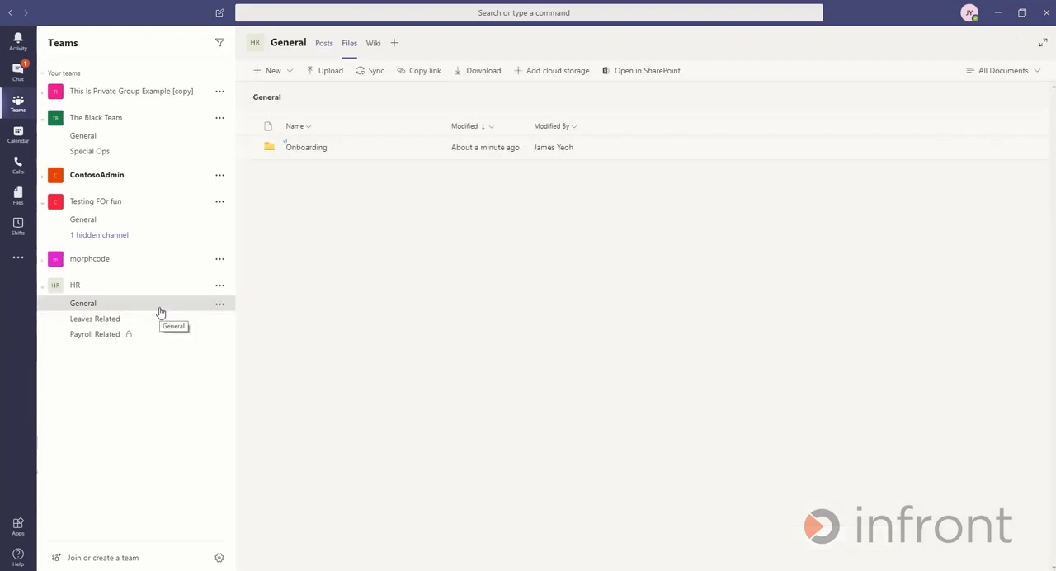
{"action": "left_click", "coordinate": [220, 284]}
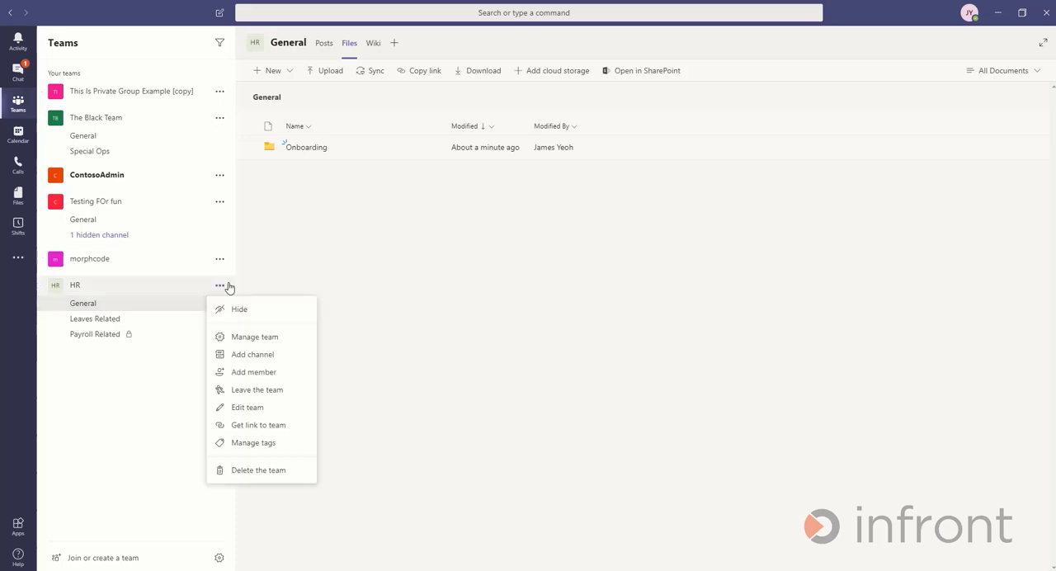
{"action": "left_click", "coordinate": [284, 254]}
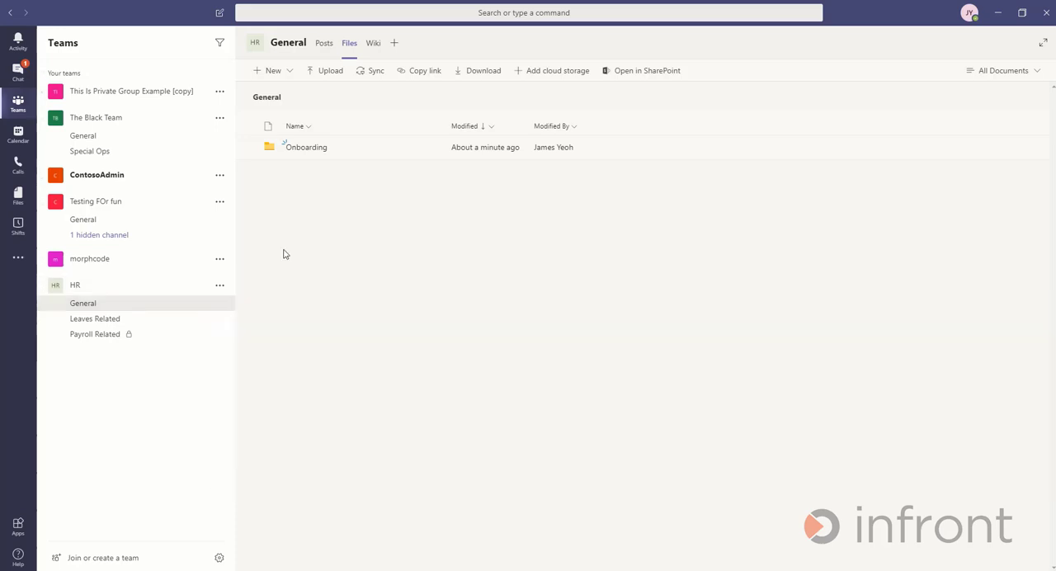
{"action": "left_click", "coordinate": [314, 151]}
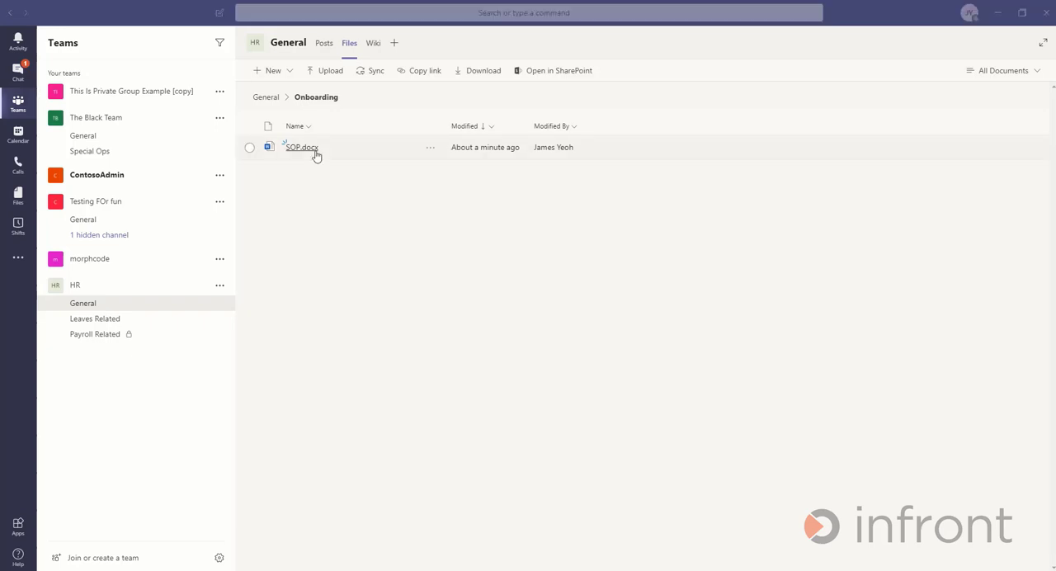
{"action": "left_click", "coordinate": [314, 149]}
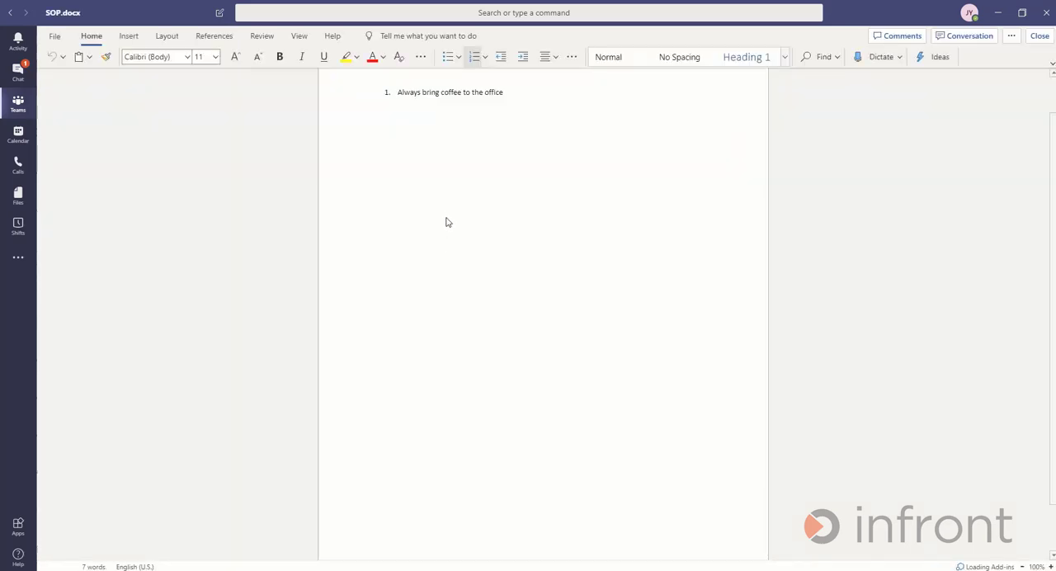
{"action": "left_click", "coordinate": [56, 38]}
{"action": "left_click", "coordinate": [478, 146]}
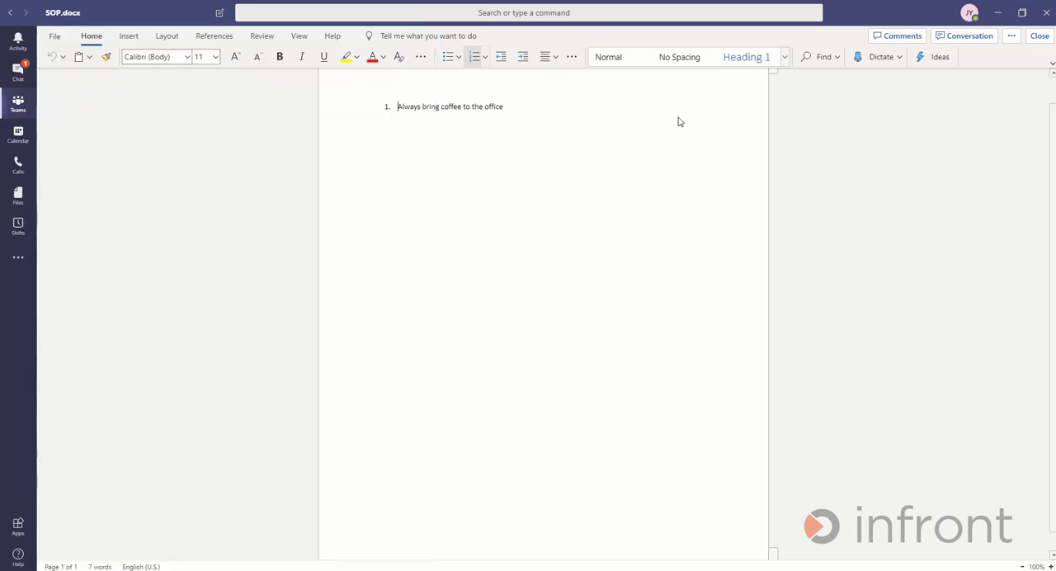
{"action": "left_click", "coordinate": [1040, 37]}
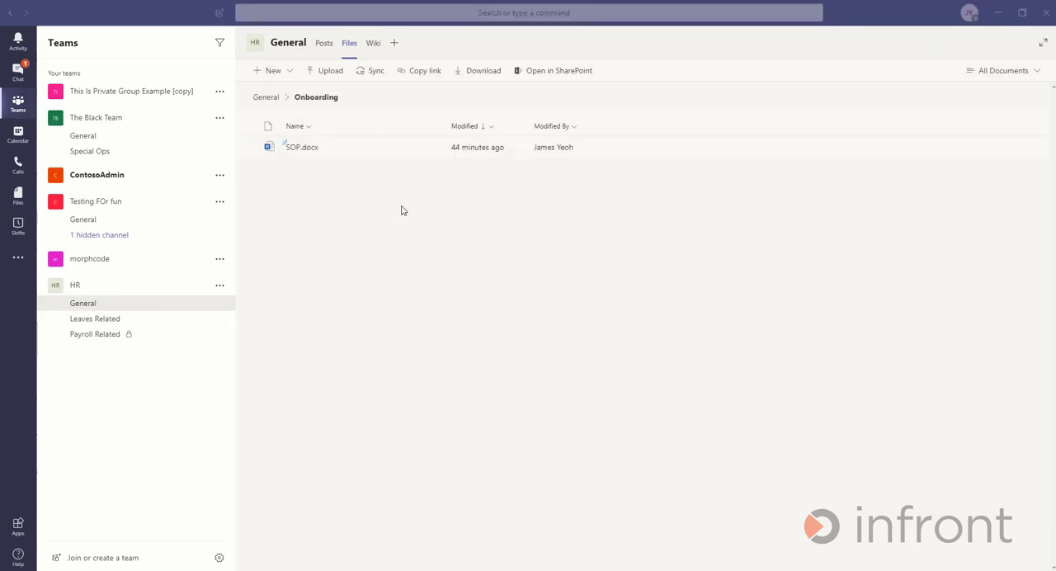
- Title the untitled wiki page of the General channel "HR Policies"
{"action": "left_click", "coordinate": [374, 46]}
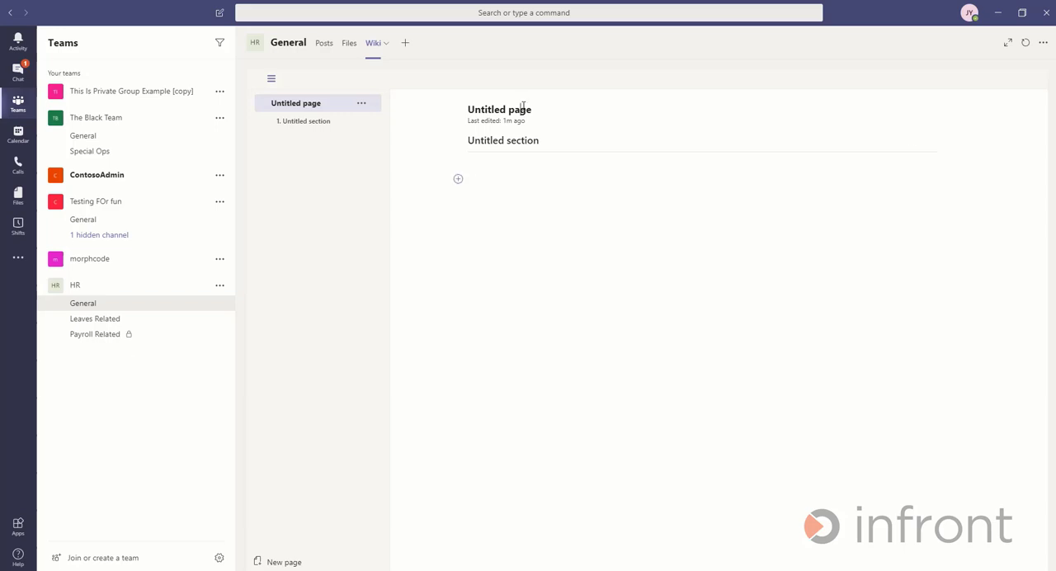
{"action": "type", "text": "HR Policies"}
{"action": "key", "text": "Tab"}
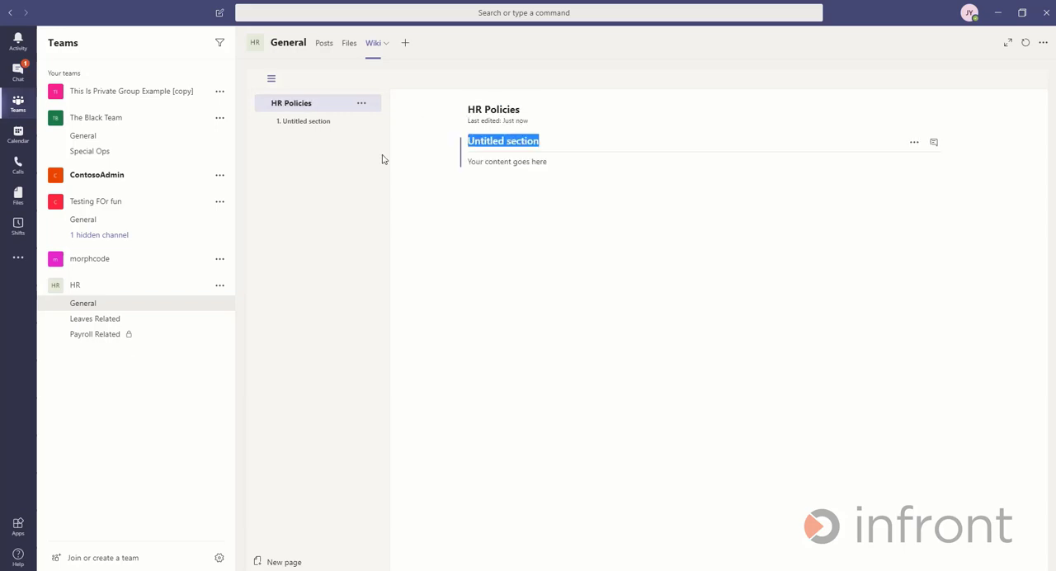
- Name the first section of the HR Policies wiki page "Policies A" and enter the content "Policy A says this"
{"action": "type", "text": "Policies A"}
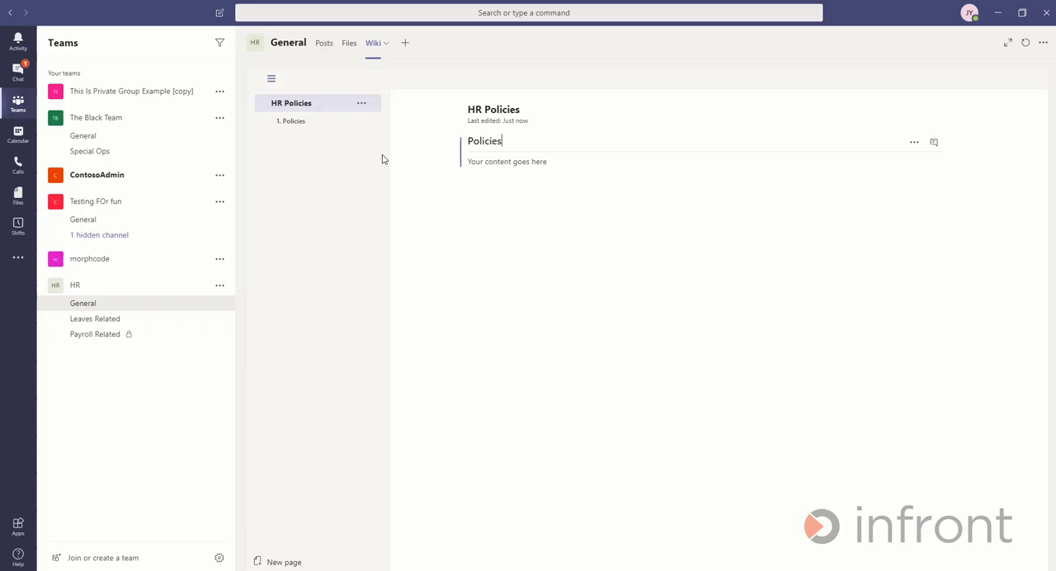
{"action": "left_click", "coordinate": [517, 164]}
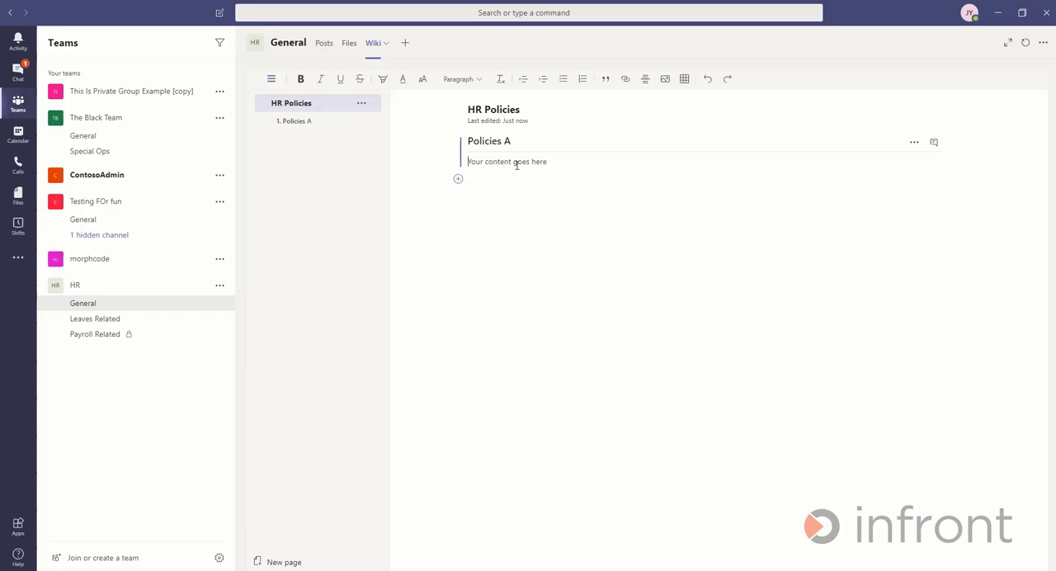
{"action": "type", "text": "Policy A says this"}
- Add a second section named "Policies B" to the HR Policies page with the content "Policy B says that"
{"action": "left_click", "coordinate": [459, 180]}
{"action": "type", "text": "Policies B"}
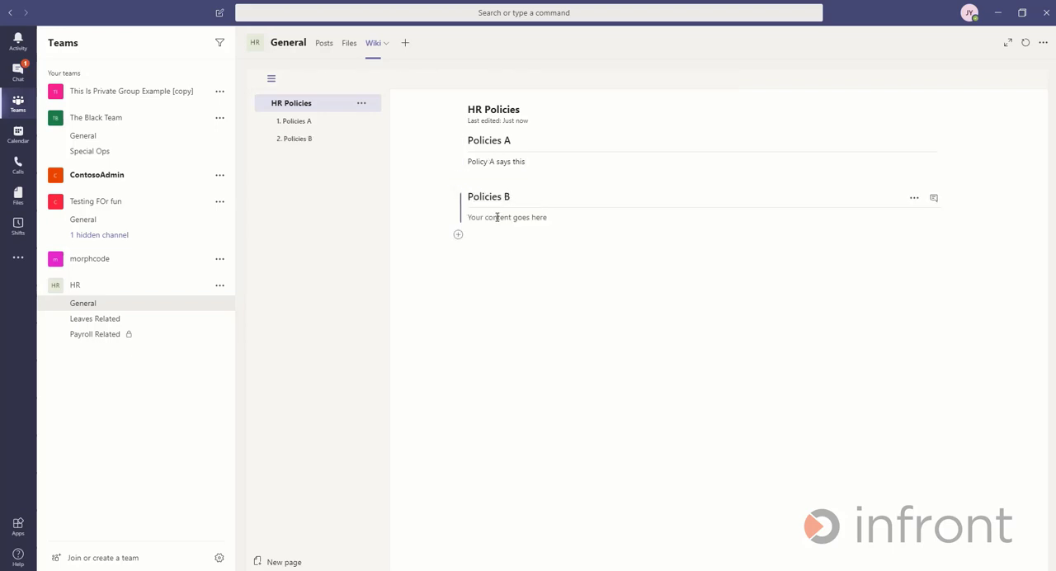
{"action": "left_click", "coordinate": [498, 217]}
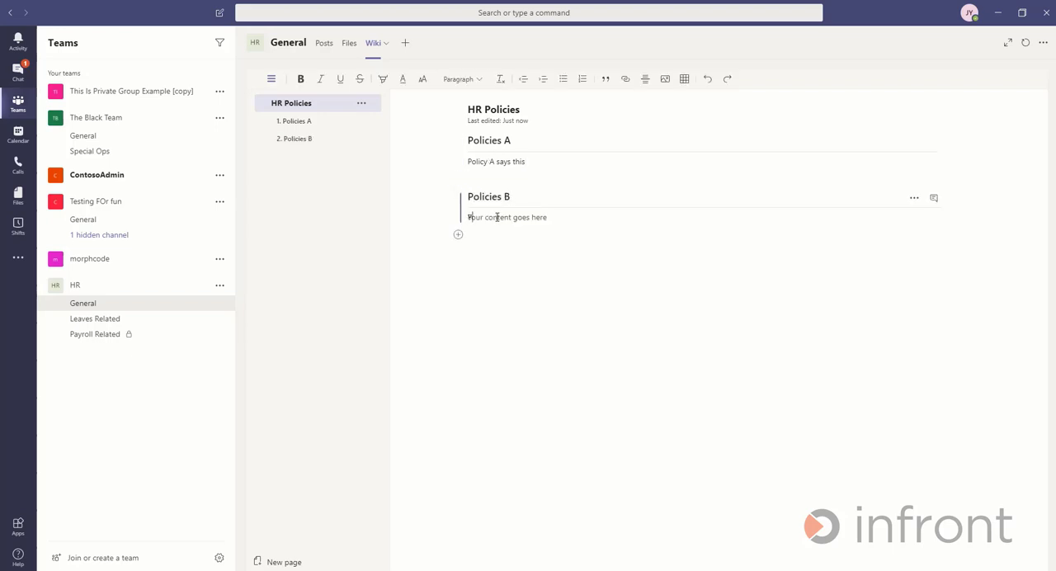
{"action": "type", "text": "Policy B says that"}
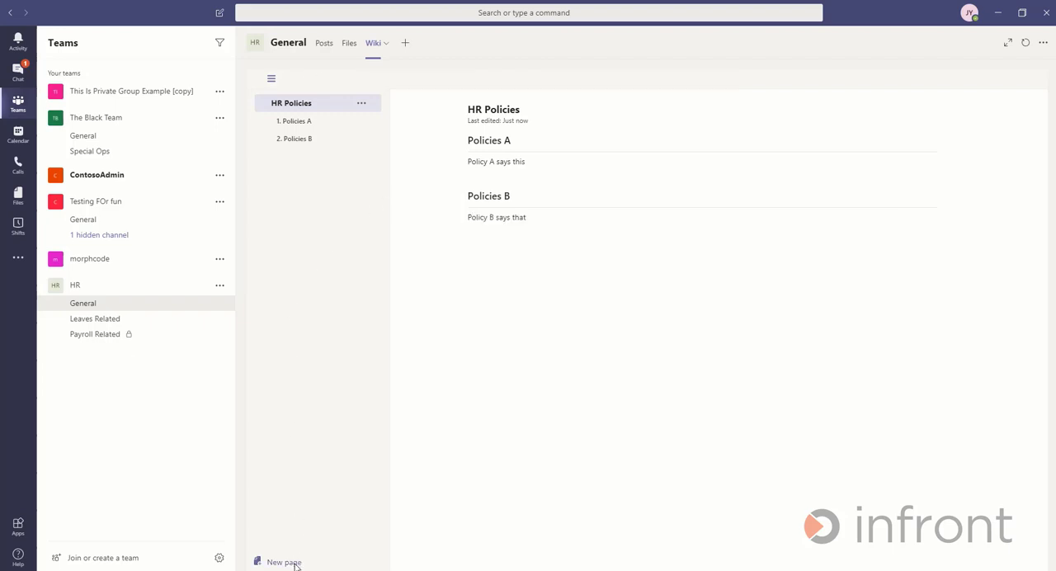
- Add a wiki page "HR Documentation" with section "Where documents are stored" and numbered items "The storeroom" and "Generally available in Teams"
{"action": "left_click", "coordinate": [283, 561]}
{"action": "left_click", "coordinate": [553, 109]}
{"action": "type", "text": "HR "}
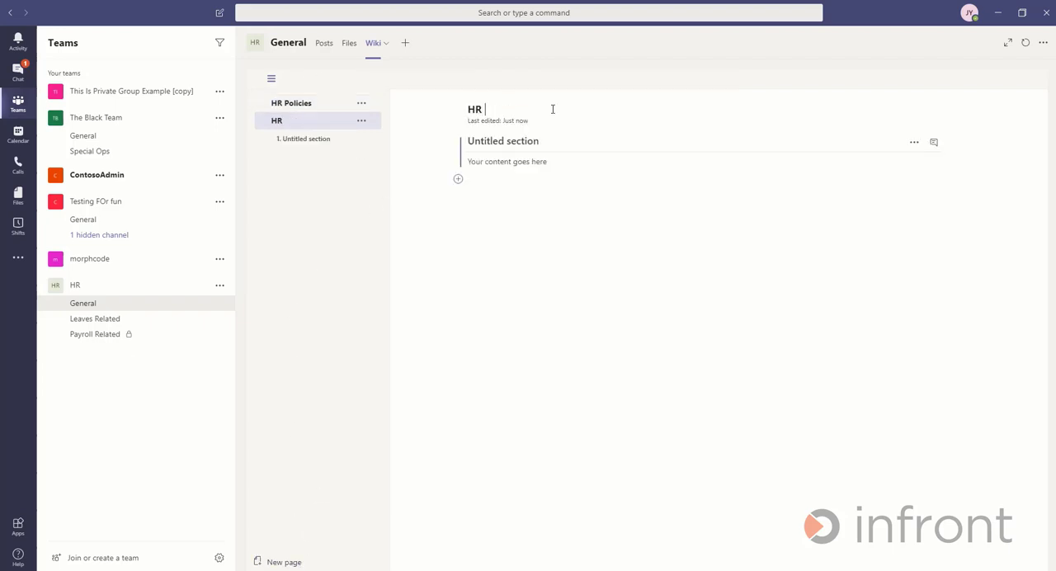
{"action": "type", "text": "Documentation"}
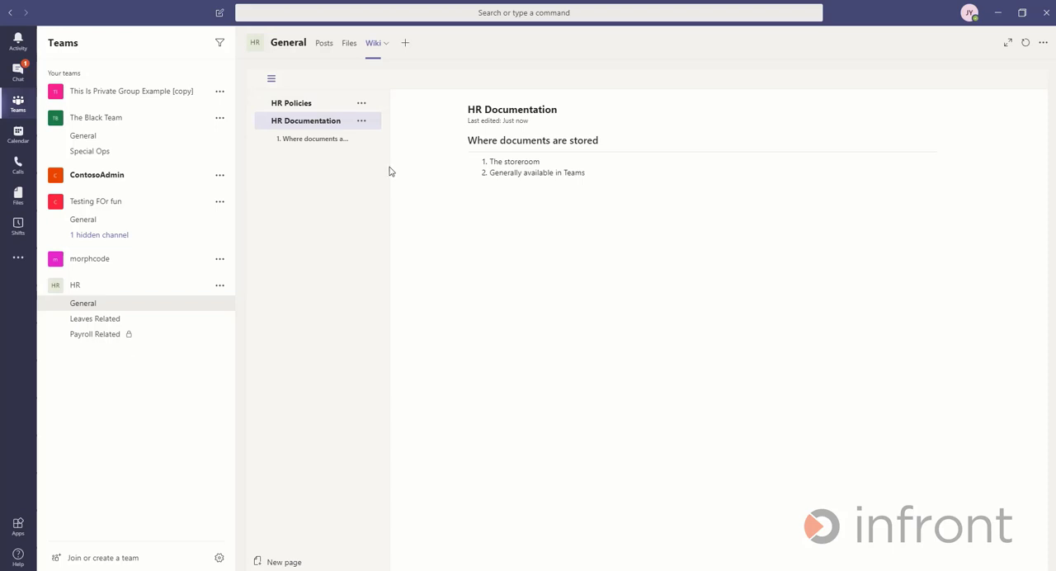
- Review the wiki by switching between the HR Policies and HR Documentation pages
{"action": "left_click", "coordinate": [317, 108]}
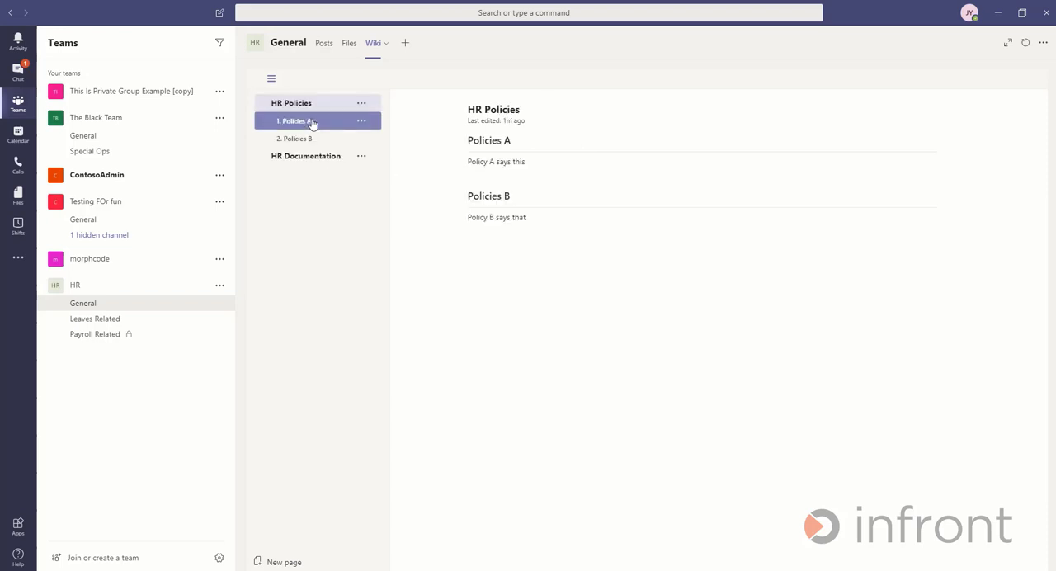
{"action": "left_click", "coordinate": [308, 159]}
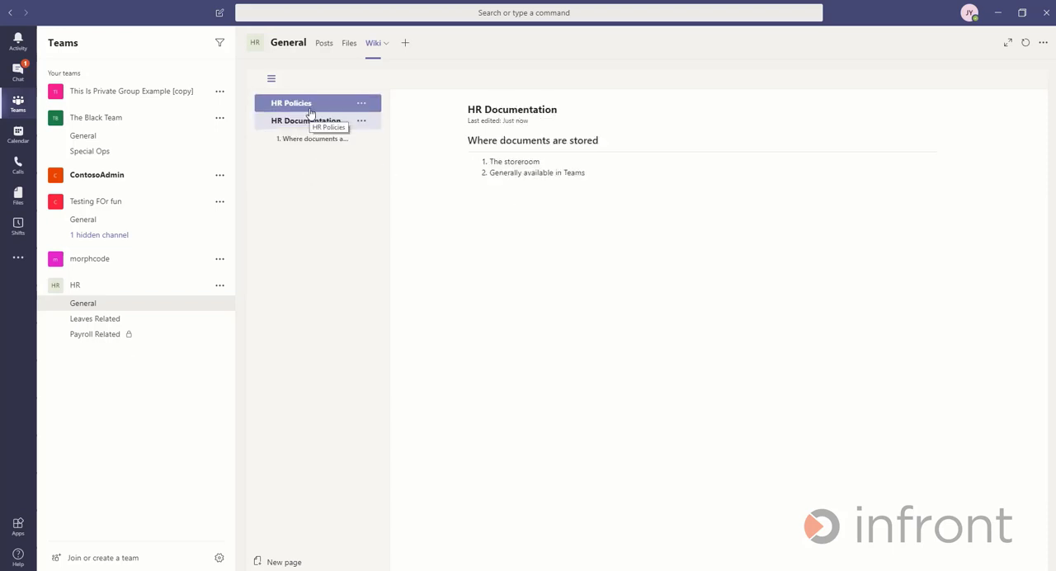
{"action": "left_click", "coordinate": [309, 109]}
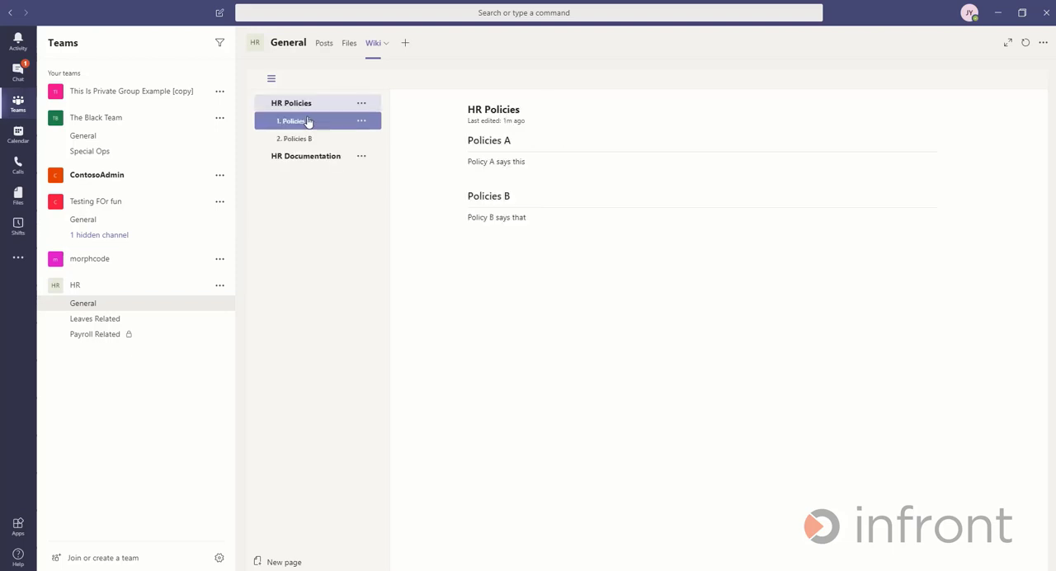
- Browse the apps that can be added as tabs to the General channel and close the list without adding one
{"action": "left_click", "coordinate": [404, 47]}
{"action": "scroll", "coordinate": [529, 192], "scroll_direction": "down", "scroll_amount": 10}
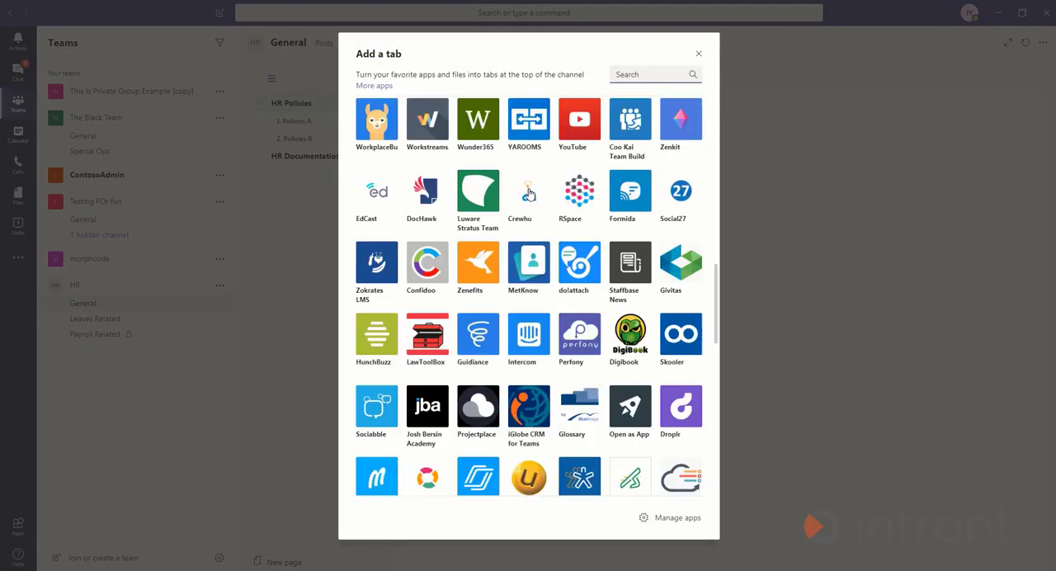
{"action": "scroll", "coordinate": [528, 192], "scroll_direction": "down", "scroll_amount": 5}
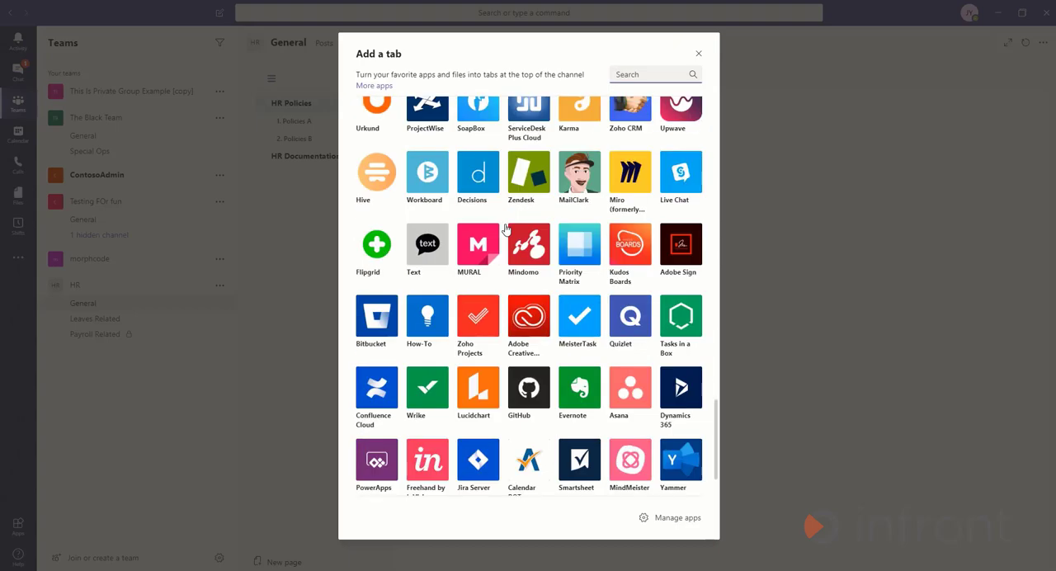
{"action": "scroll", "coordinate": [507, 229], "scroll_direction": "up", "scroll_amount": 15}
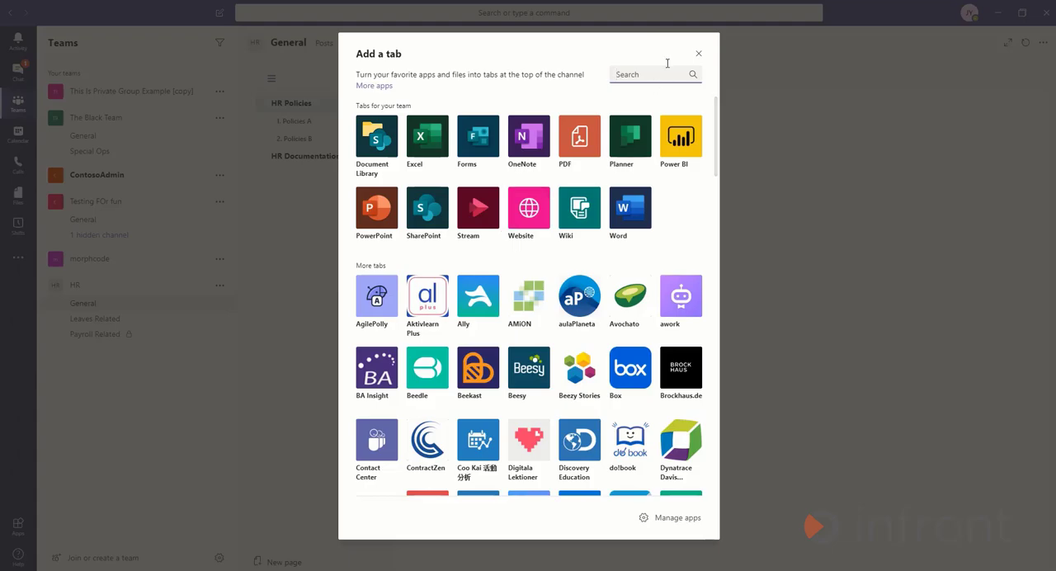
{"action": "left_click", "coordinate": [698, 52]}
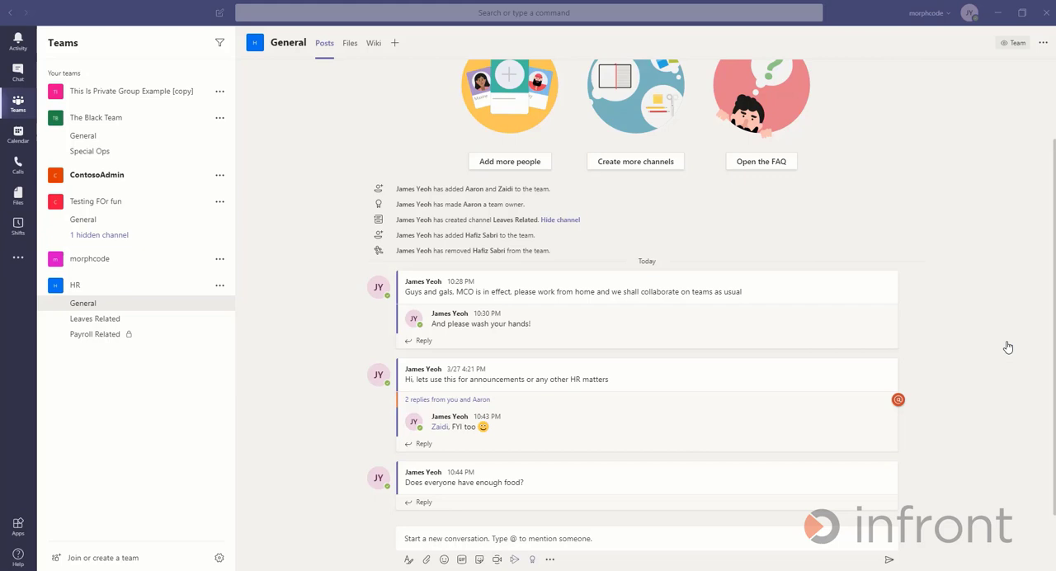
- Switch from the morphcode organization to the Infront Consulting APAC guest organization
{"action": "left_click", "coordinate": [949, 13]}
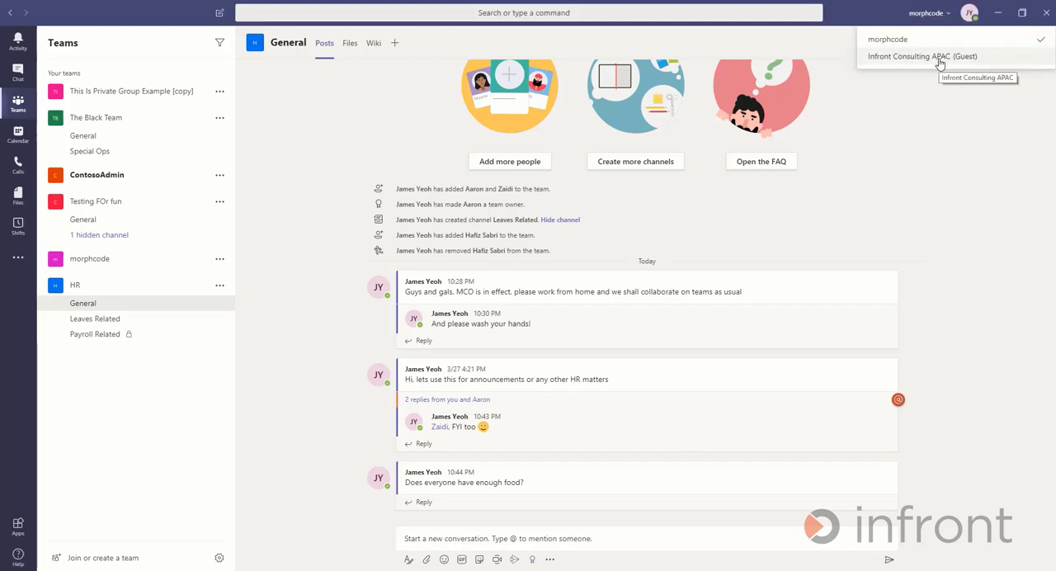
{"action": "left_click", "coordinate": [940, 57]}
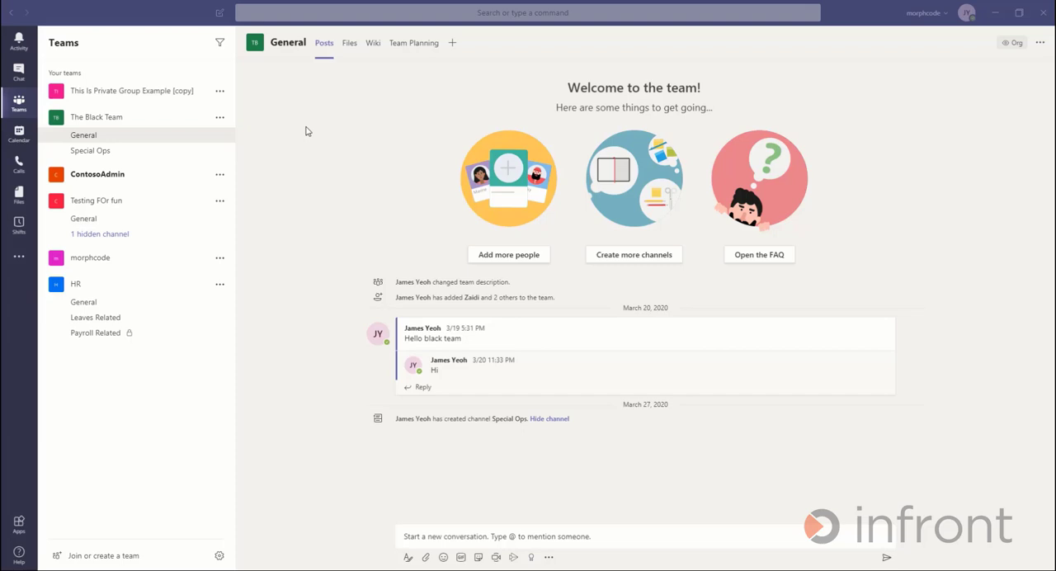
- Add an outside person to The Black Team as a guest by entering the guest's e-mail address
{"action": "left_click", "coordinate": [220, 119]}
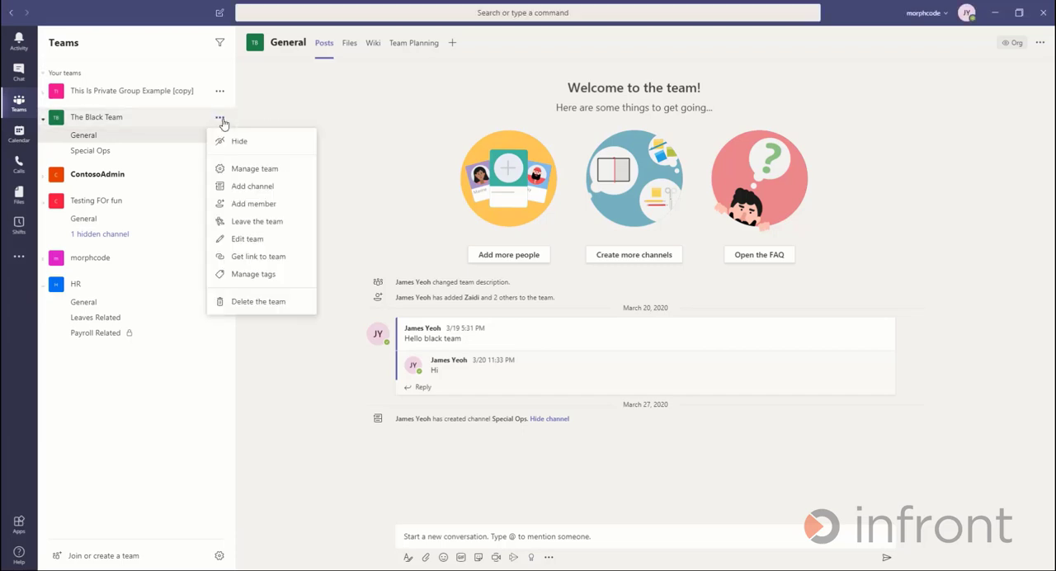
{"action": "left_click", "coordinate": [276, 204]}
{"action": "left_click", "coordinate": [495, 239]}
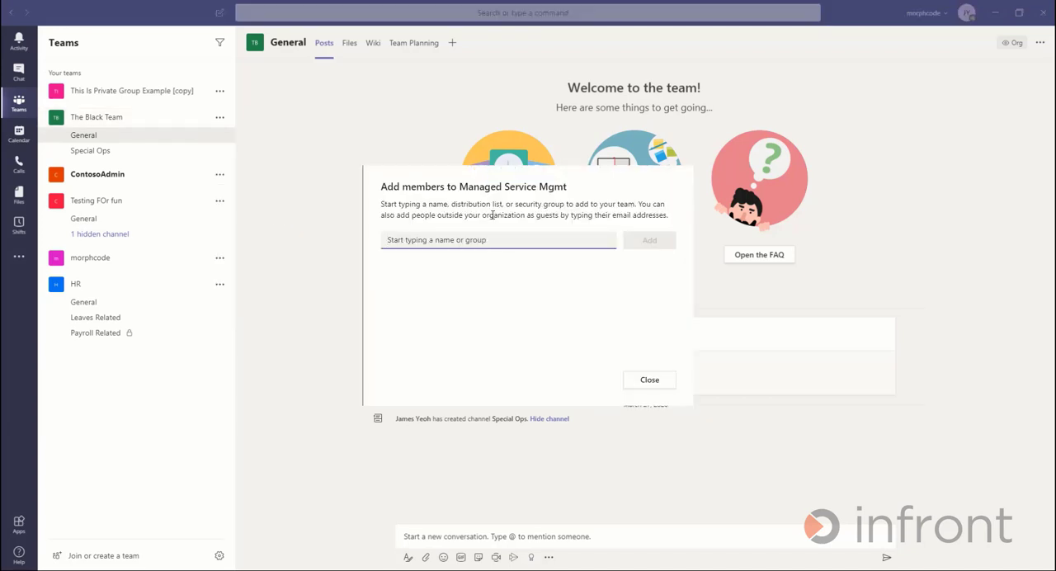
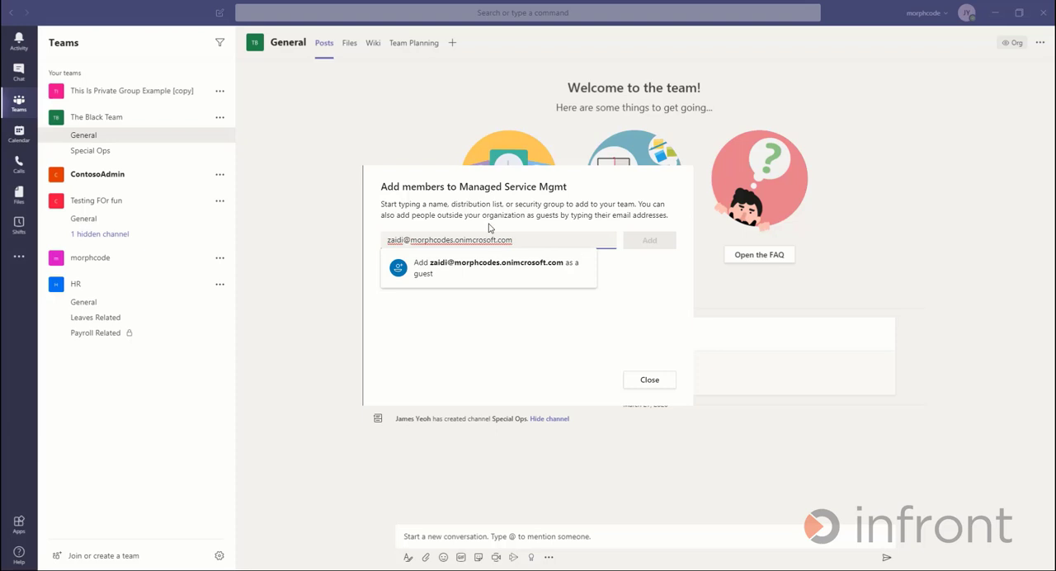
{"action": "left_click", "coordinate": [563, 262]}
{"action": "left_click", "coordinate": [644, 239]}
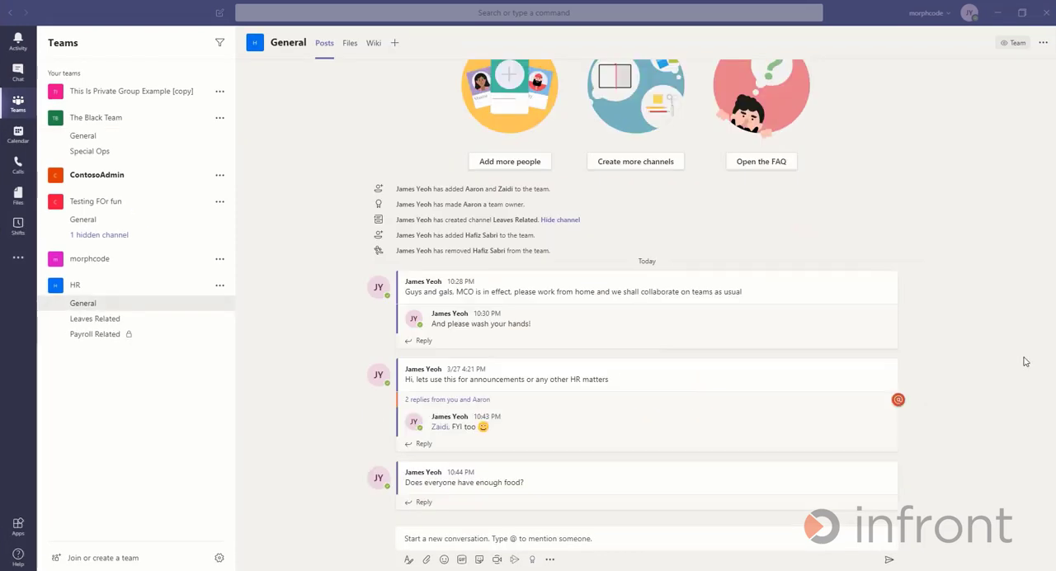